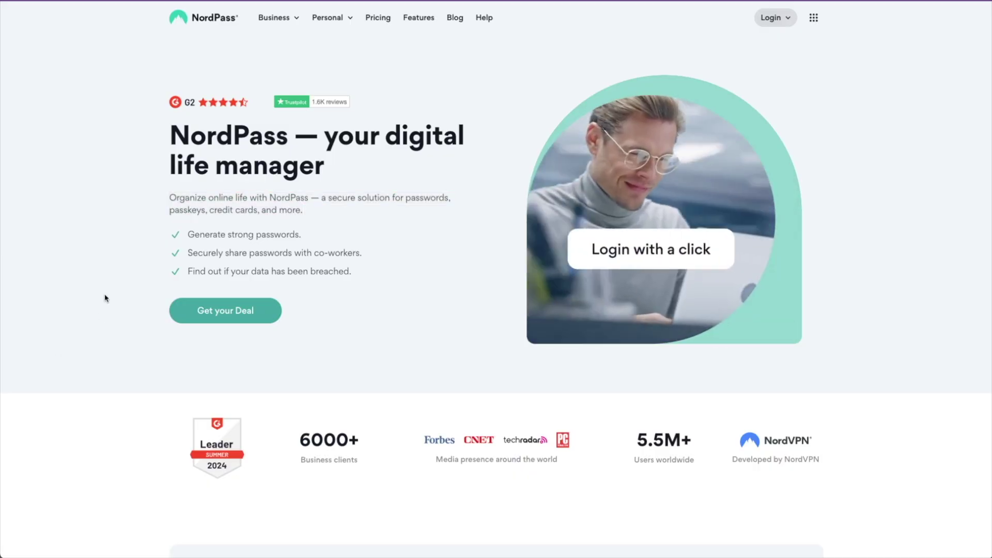
- Scroll down the NordPass homepage and open the full features overview
{"action": "scroll", "coordinate": [117, 295], "scroll_direction": "down", "scroll_amount": 5}
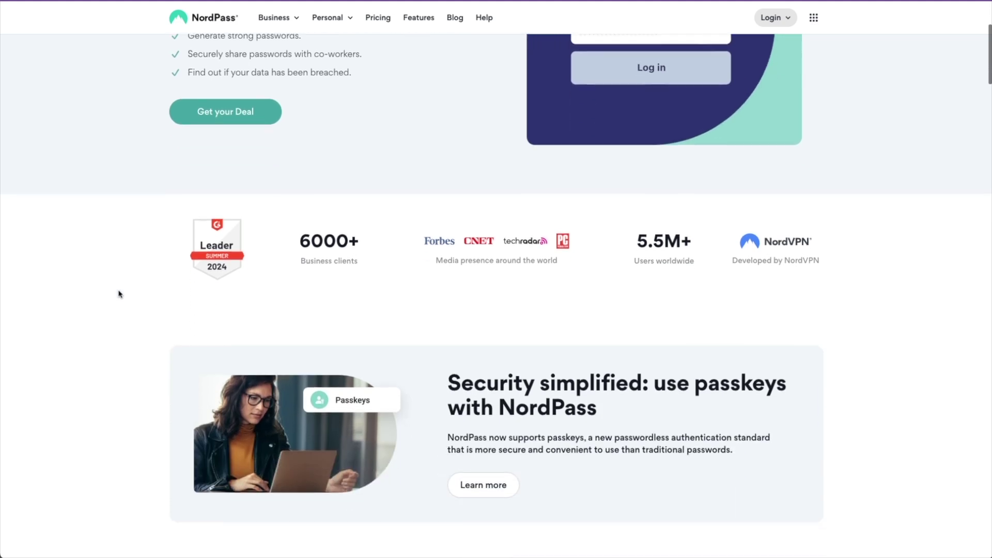
{"action": "scroll", "coordinate": [118, 294], "scroll_direction": "down", "scroll_amount": 4}
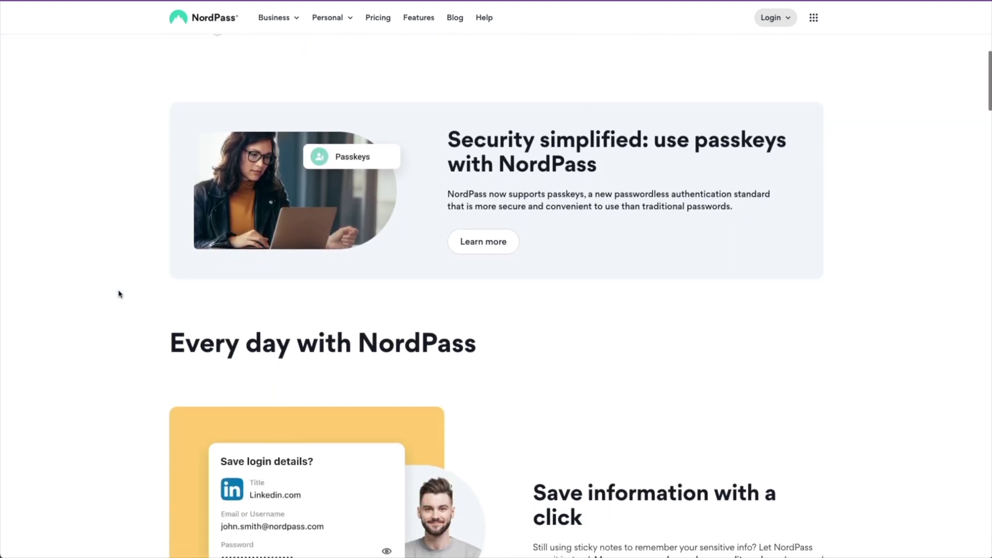
{"action": "scroll", "coordinate": [118, 294], "scroll_direction": "down", "scroll_amount": 6}
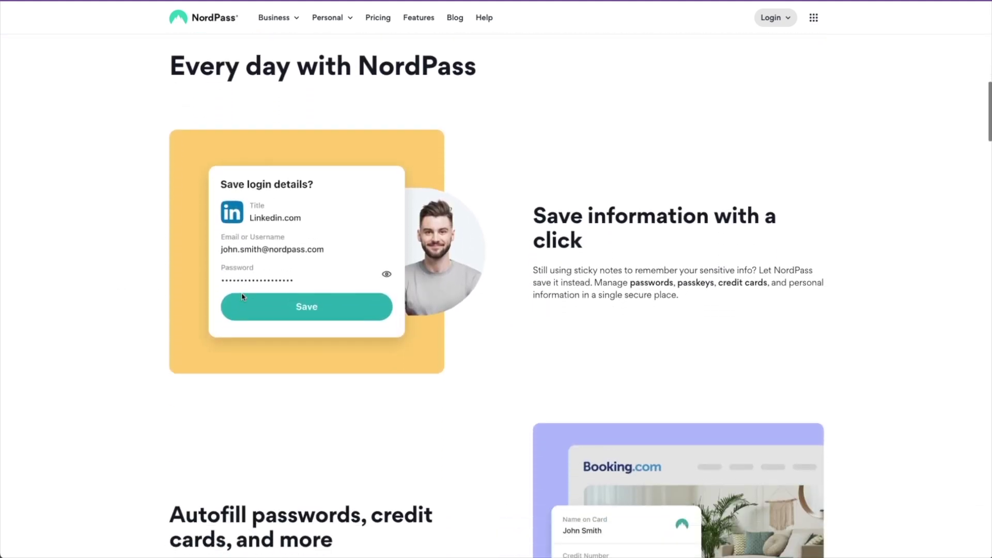
{"action": "scroll", "coordinate": [239, 297], "scroll_direction": "down", "scroll_amount": 4}
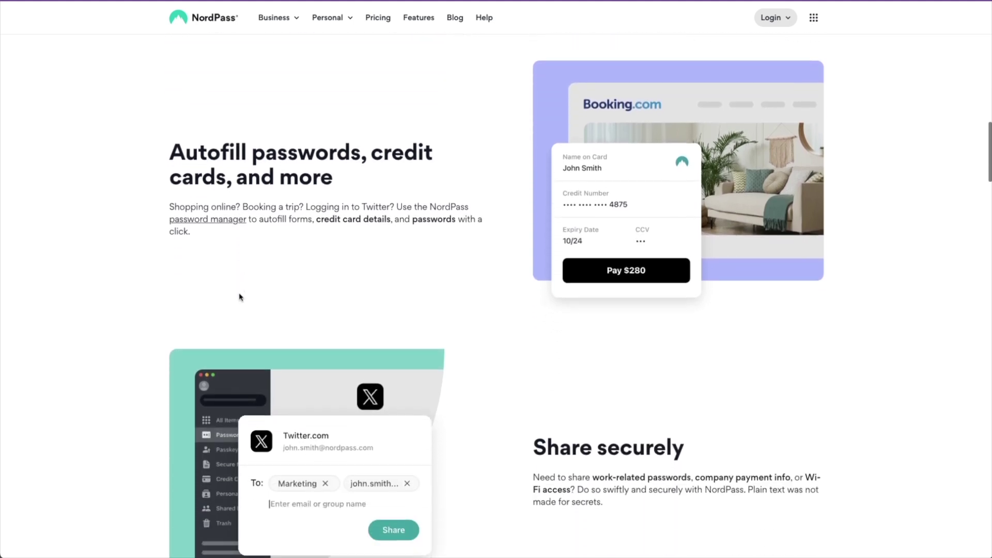
{"action": "scroll", "coordinate": [304, 274], "scroll_direction": "down", "scroll_amount": 9}
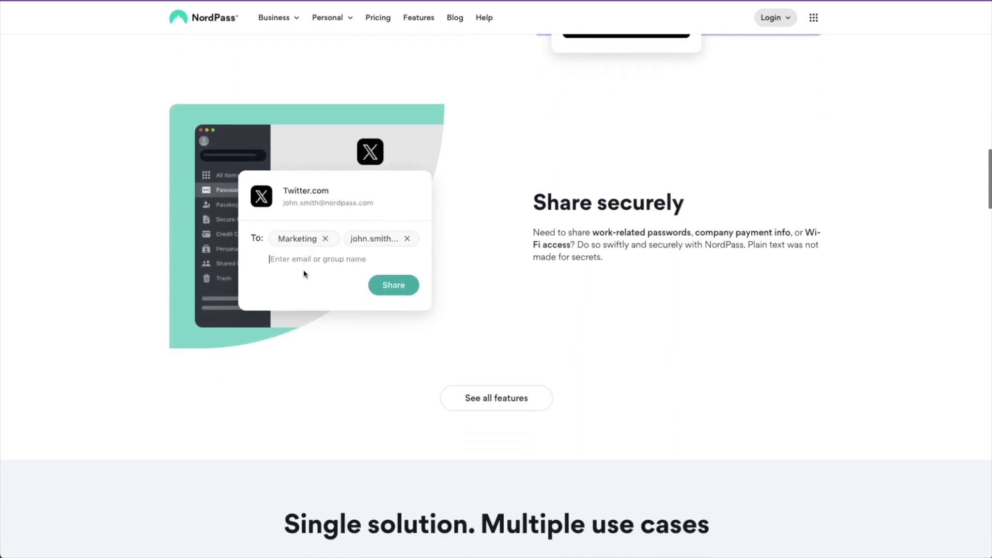
{"action": "scroll", "coordinate": [304, 273], "scroll_direction": "down", "scroll_amount": 2}
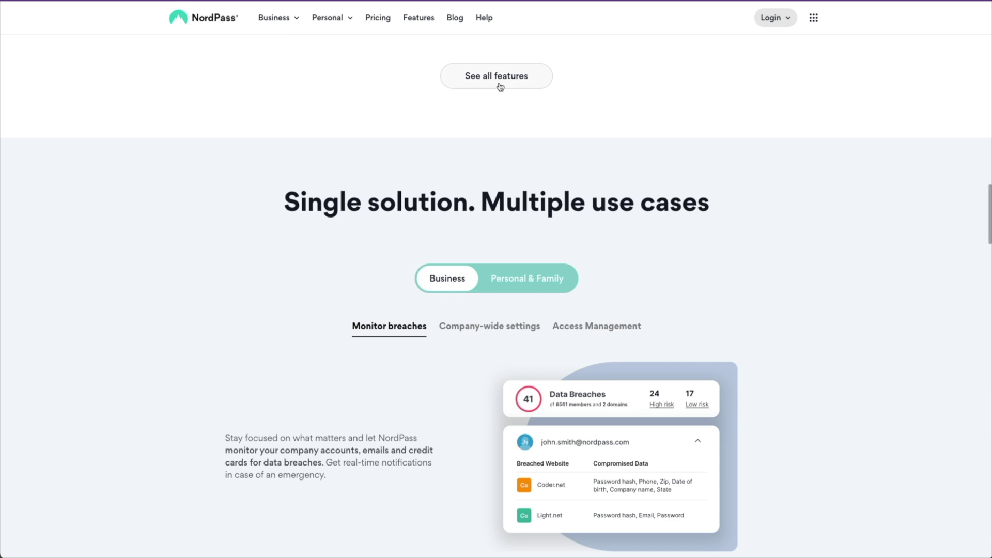
{"action": "left_click", "coordinate": [499, 83]}
- Browse the features overview, then go to the NordPass plans and pricing page
{"action": "scroll", "coordinate": [801, 197], "scroll_direction": "down", "scroll_amount": 5}
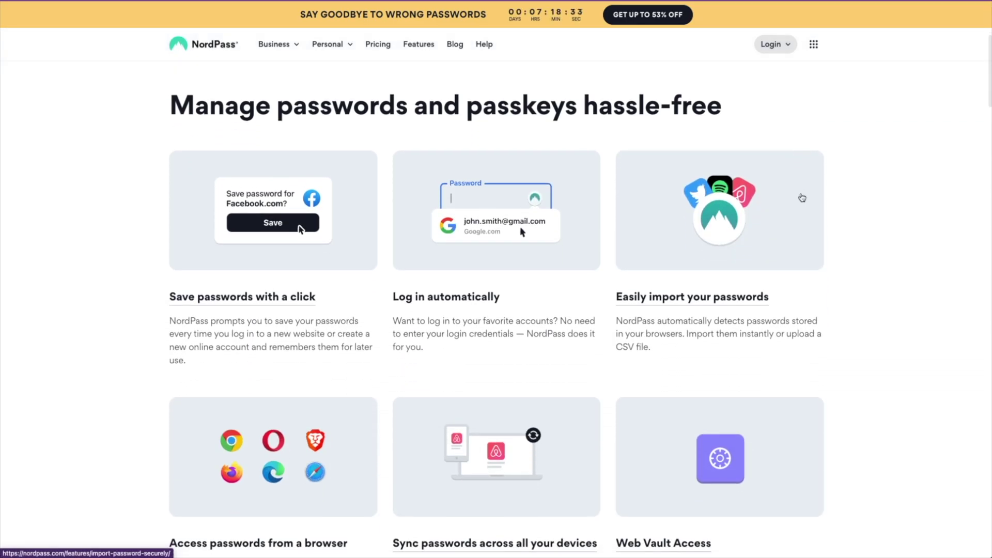
{"action": "scroll", "coordinate": [801, 197], "scroll_direction": "down", "scroll_amount": 3}
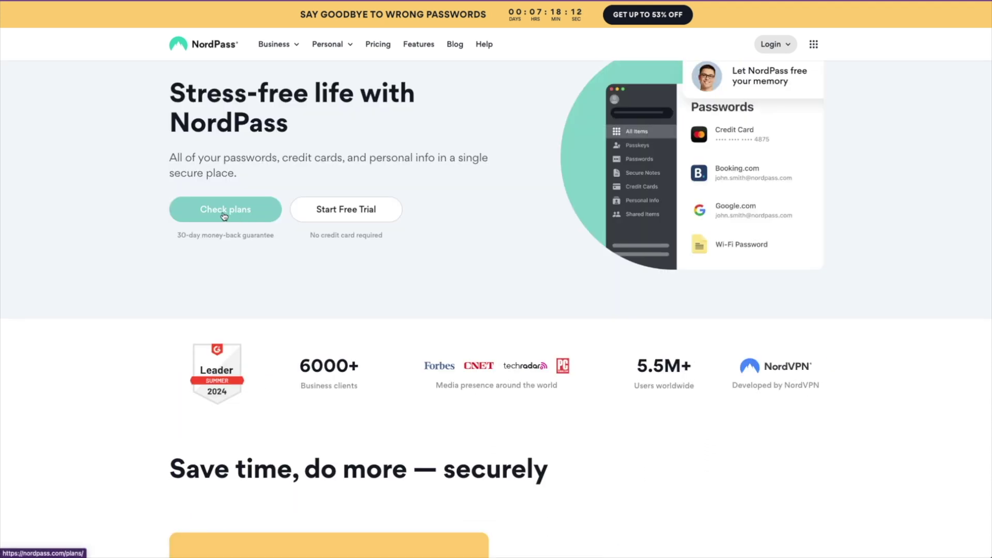
{"action": "left_click", "coordinate": [224, 210]}
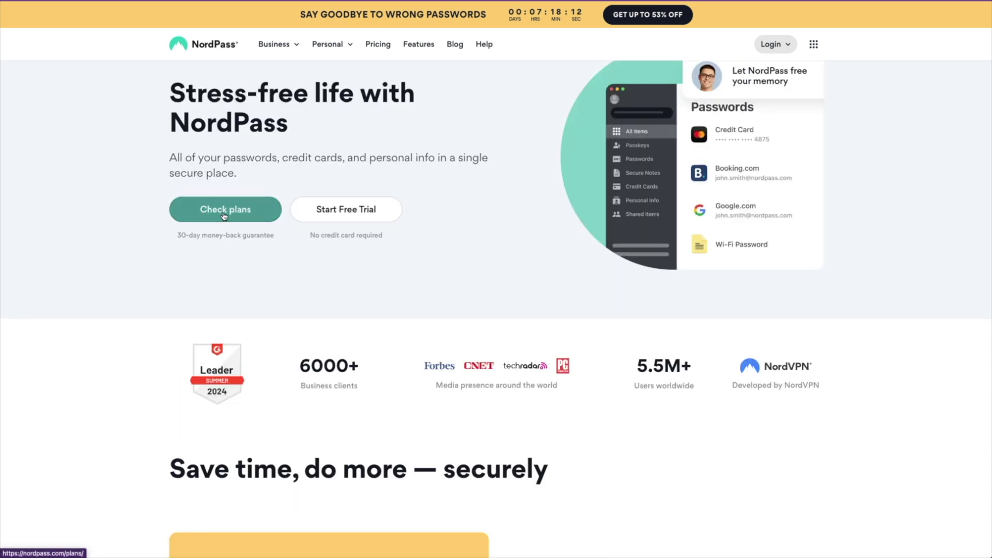
{"action": "scroll", "coordinate": [253, 215], "scroll_direction": "down", "scroll_amount": 1}
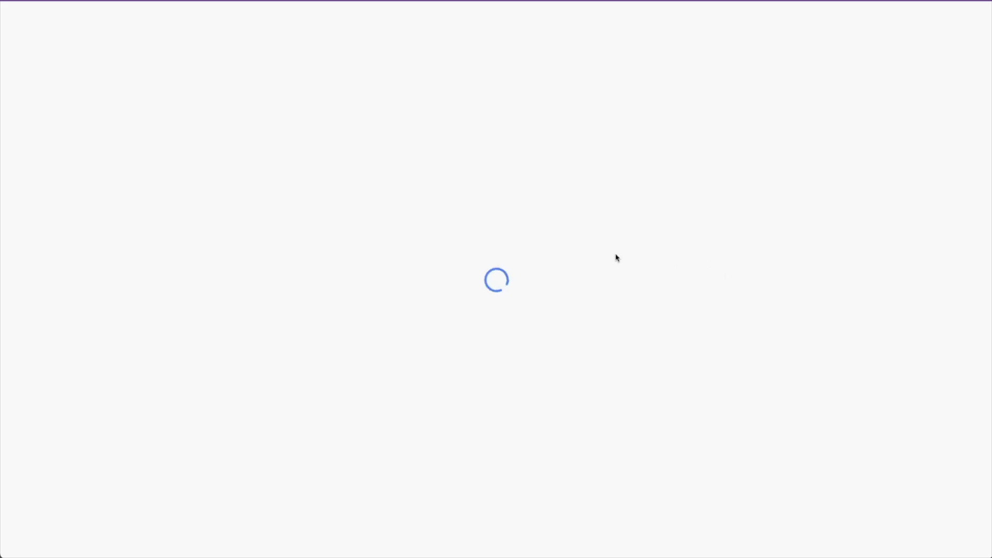
- Start the NordPass sign-up and save an iCloud login with the account e-mail and password
{"action": "left_click", "coordinate": [551, 245]}
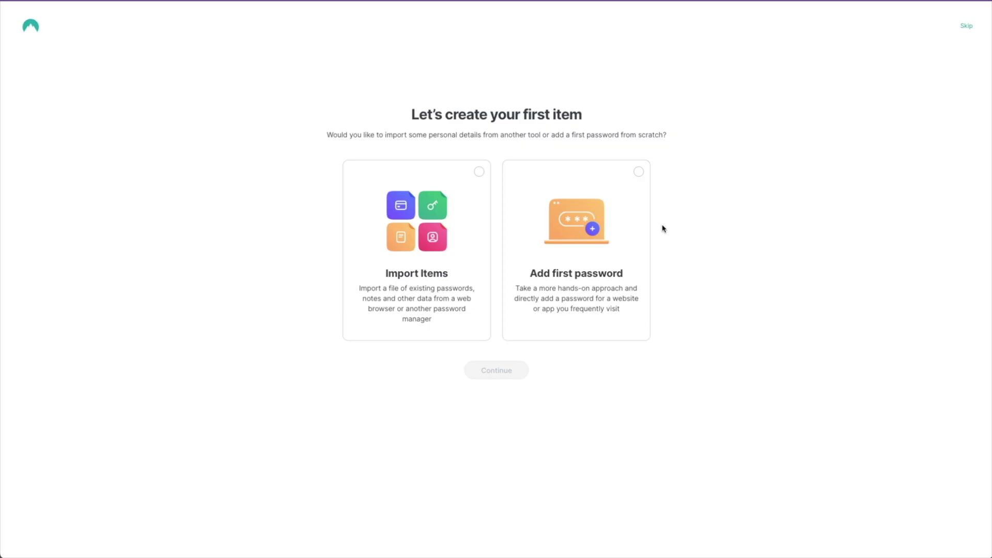
{"action": "left_click", "coordinate": [631, 195]}
{"action": "left_click", "coordinate": [500, 372]}
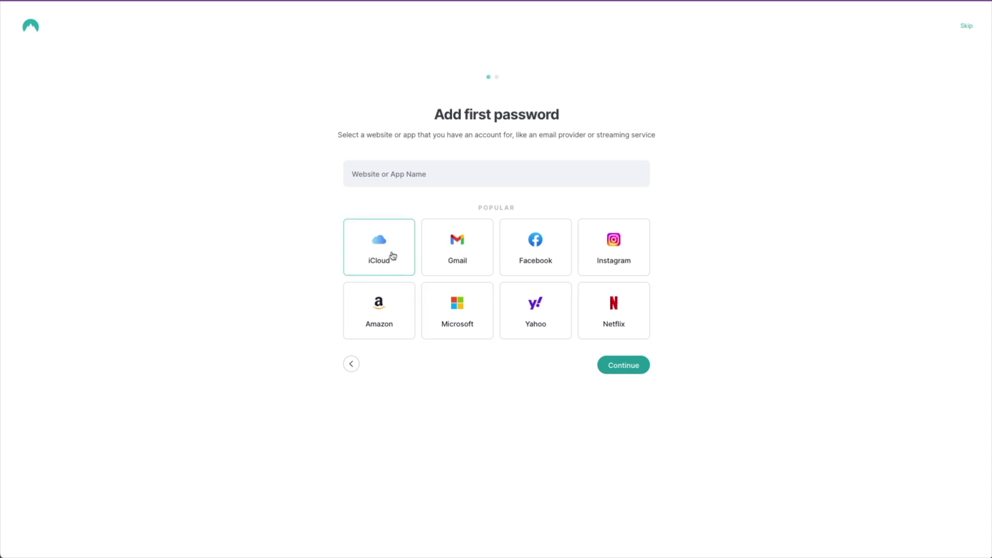
{"action": "left_click", "coordinate": [387, 250]}
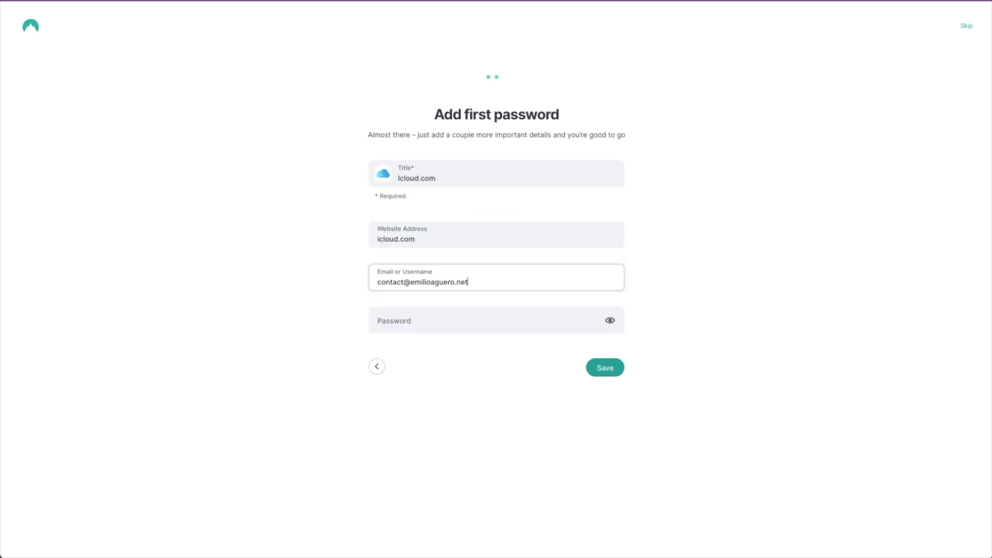
{"action": "left_click", "coordinate": [392, 311]}
{"action": "left_click", "coordinate": [404, 323]}
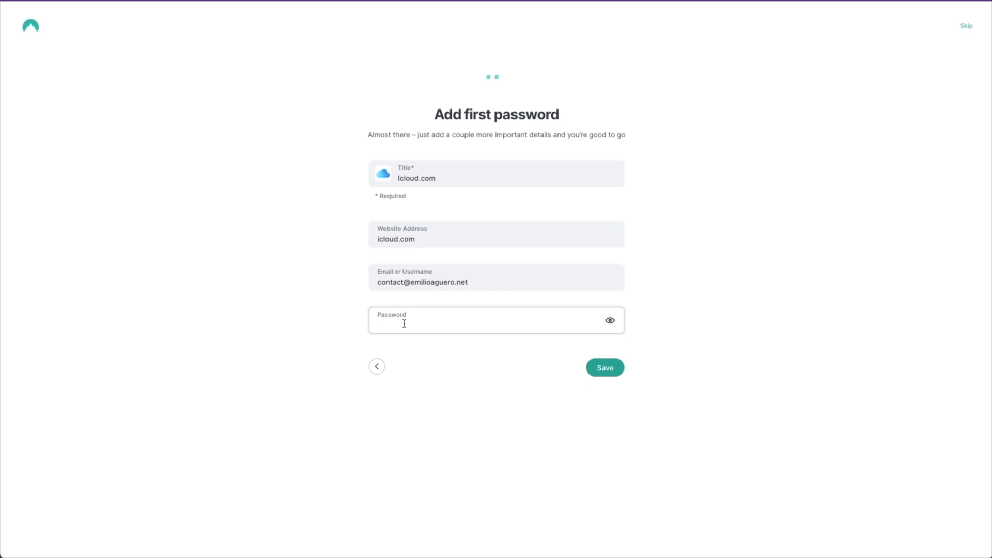
{"action": "left_click", "coordinate": [603, 366]}
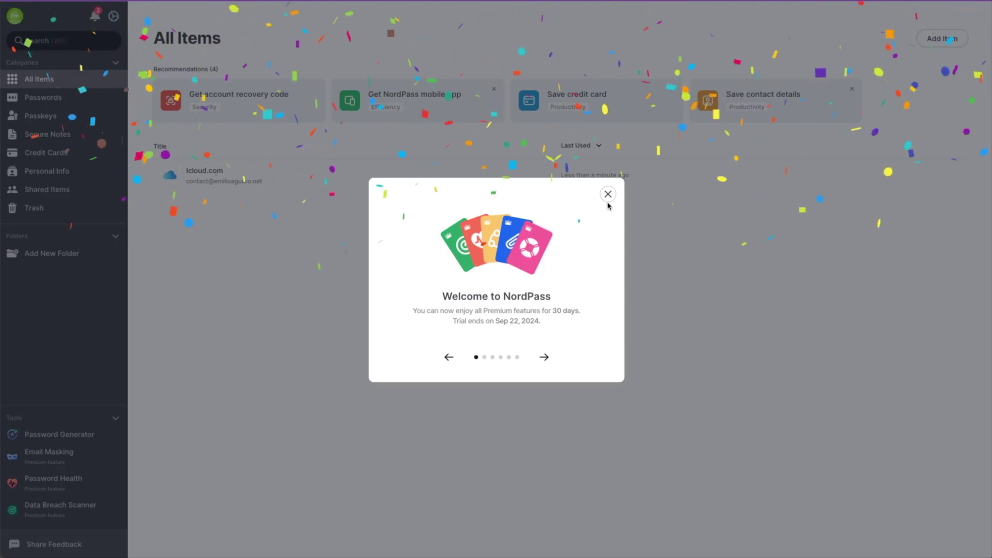
- Dismiss the welcome message and browse the Passkeys, Secure notes, Credit cards and Personal info categories
{"action": "left_click", "coordinate": [607, 195]}
{"action": "left_click", "coordinate": [41, 98]}
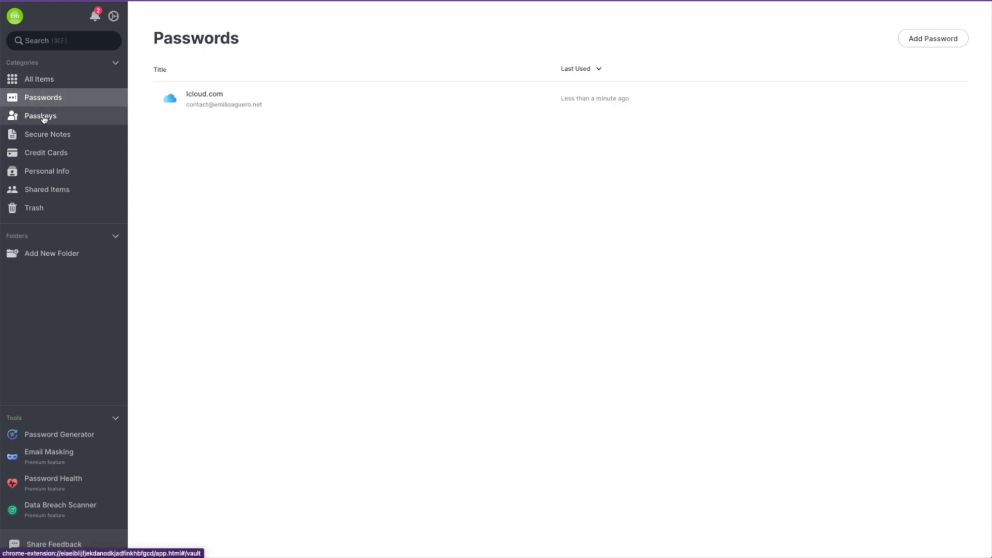
{"action": "left_click", "coordinate": [44, 118]}
{"action": "left_click", "coordinate": [45, 137]}
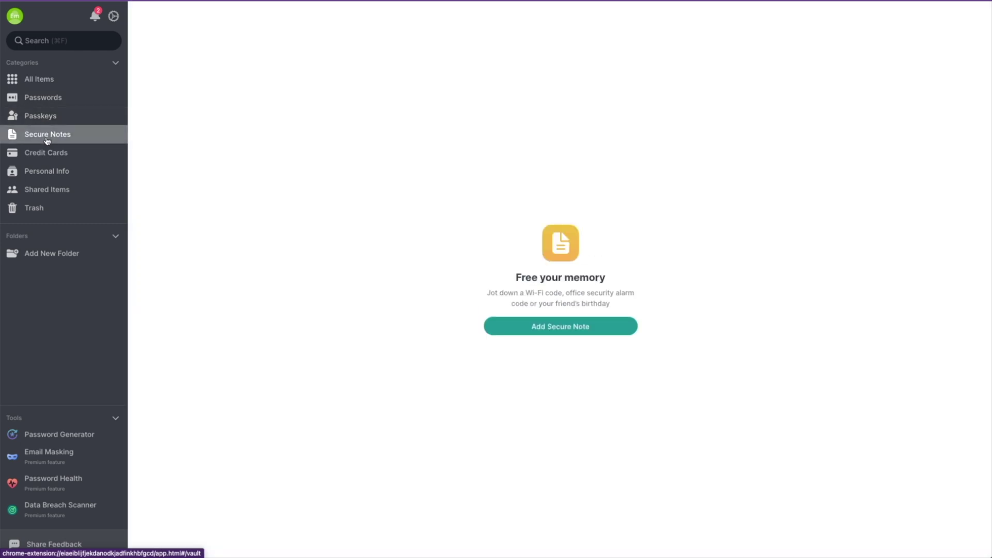
{"action": "left_click", "coordinate": [49, 154]}
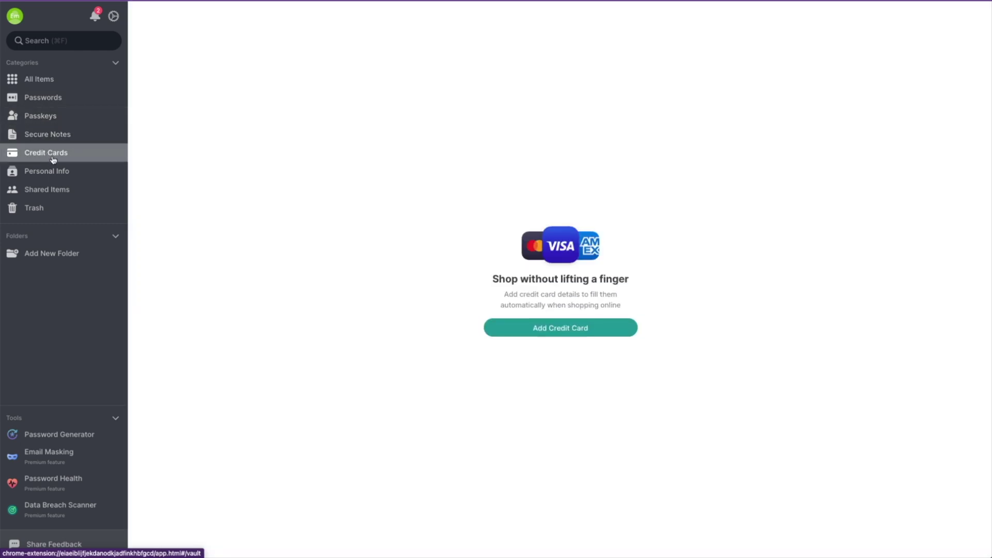
{"action": "left_click", "coordinate": [54, 171]}
{"action": "left_click", "coordinate": [44, 97]}
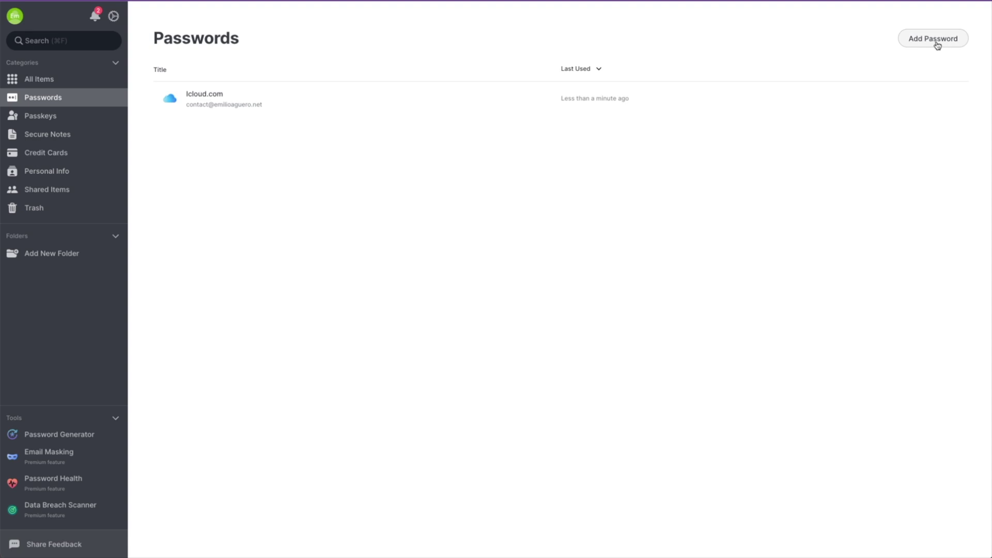
- Add a Gmail login with its username and a generated 46-character strong password
{"action": "left_click", "coordinate": [937, 46]}
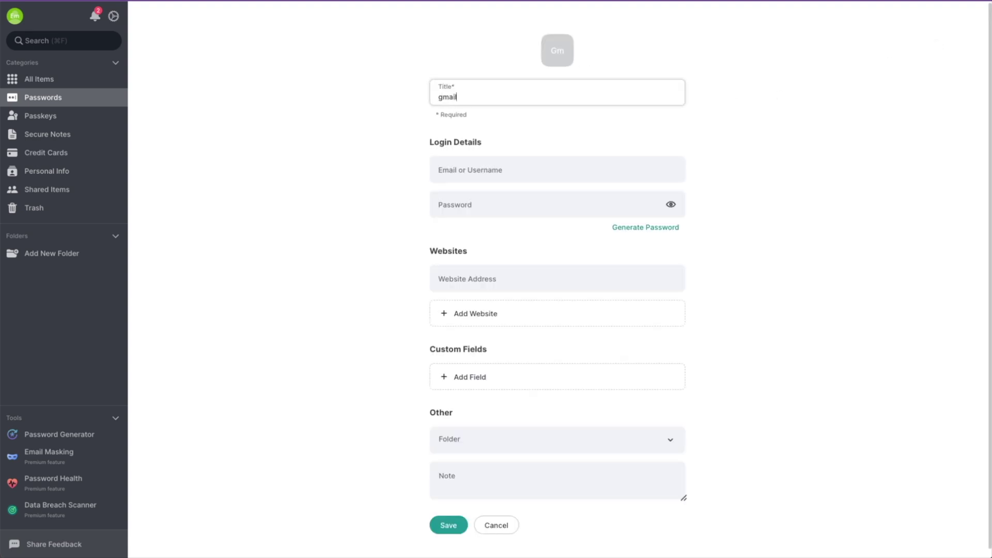
{"action": "left_click", "coordinate": [475, 171]}
{"action": "type", "text": "mygmailusername@gmail.co"}
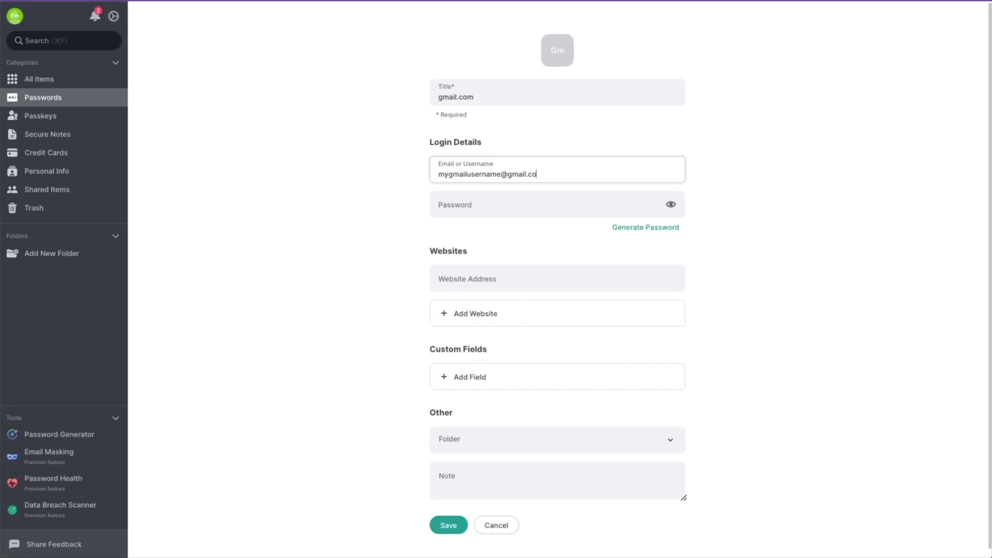
{"action": "type", "text": "m"}
{"action": "key", "text": "Tab"}
{"action": "key", "text": "ctrl+v"}
{"action": "left_click", "coordinate": [640, 229]}
{"action": "mouse_move", "coordinate": [512, 335]}
{"action": "left_mouse_down"}
{"action": "mouse_move", "coordinate": [541, 336]}
{"action": "mouse_move", "coordinate": [516, 336]}
{"action": "left_mouse_up"}
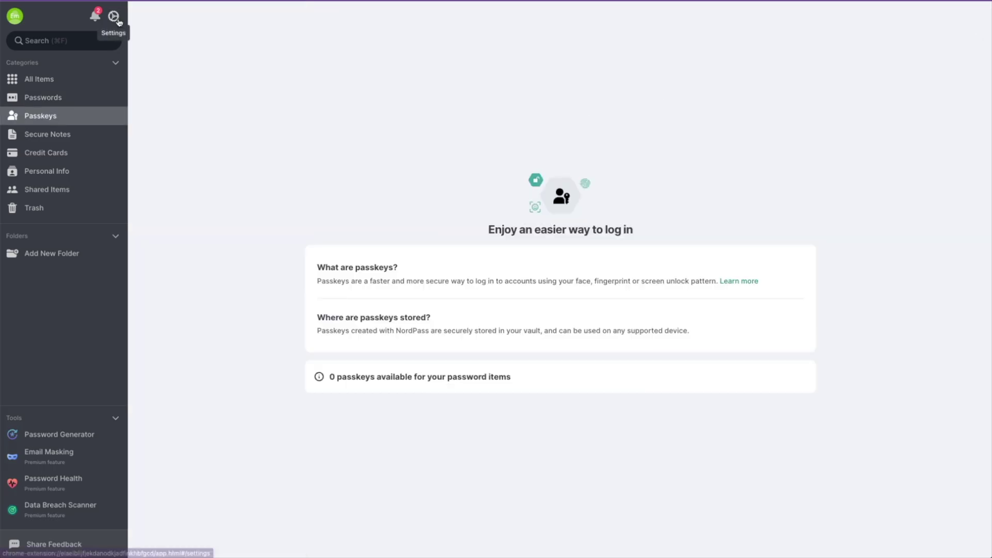
{"action": "left_click", "coordinate": [113, 16]}
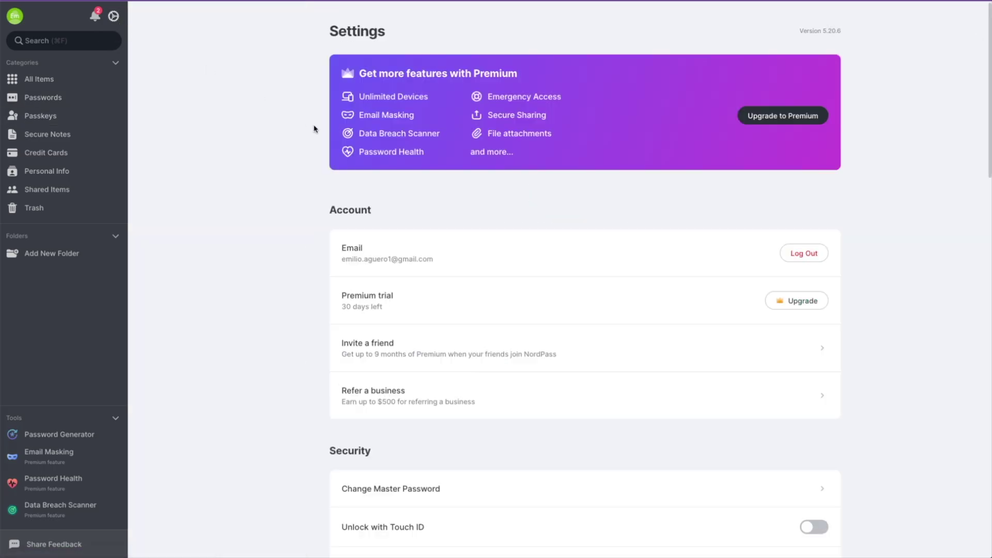
- Scroll through NordPass Settings: security, language, appearance, import and notification sections
{"action": "scroll", "coordinate": [288, 129], "scroll_direction": "down", "scroll_amount": 2}
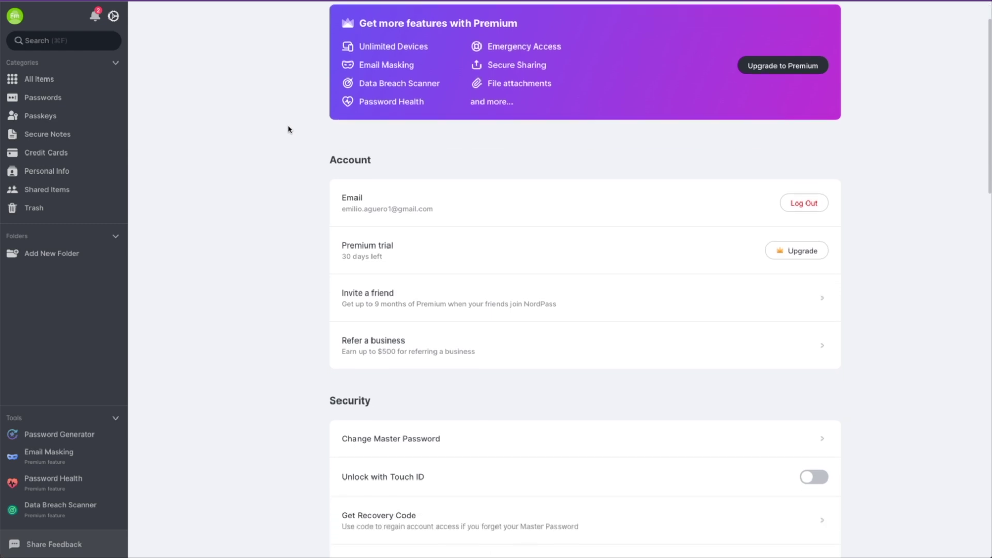
{"action": "scroll", "coordinate": [288, 128], "scroll_direction": "down", "scroll_amount": 10}
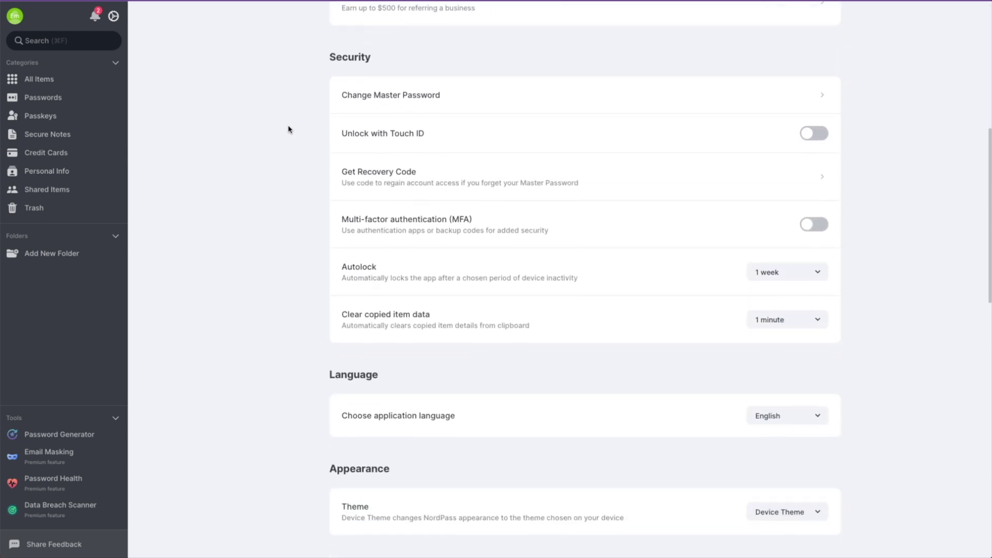
{"action": "scroll", "coordinate": [288, 129], "scroll_direction": "down", "scroll_amount": 1}
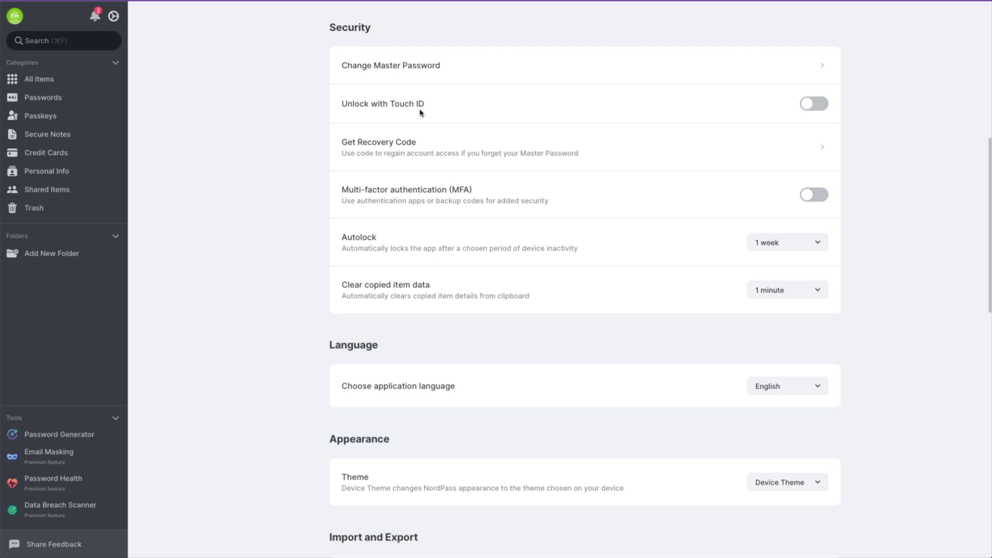
{"action": "scroll", "coordinate": [244, 131], "scroll_direction": "down", "scroll_amount": 12}
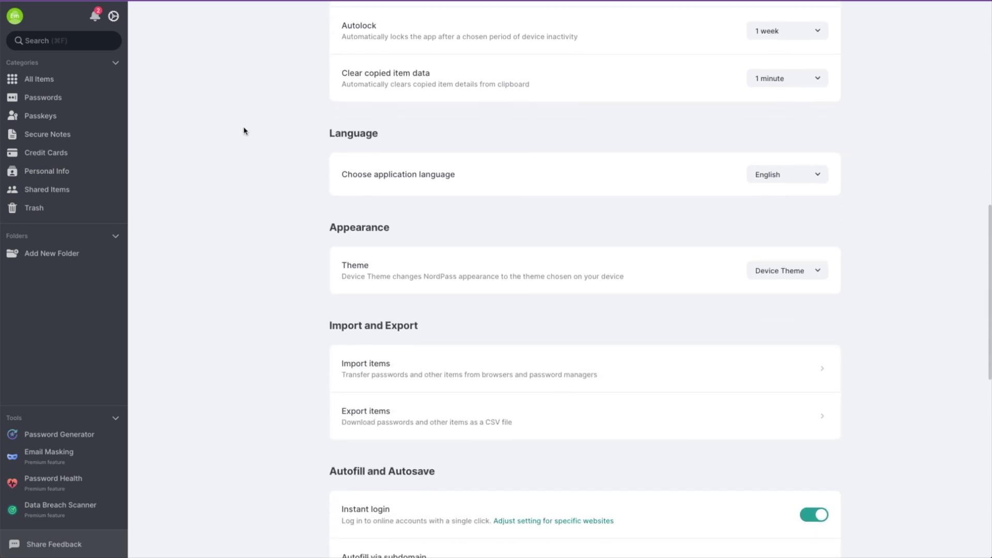
{"action": "scroll", "coordinate": [244, 131], "scroll_direction": "down", "scroll_amount": 8}
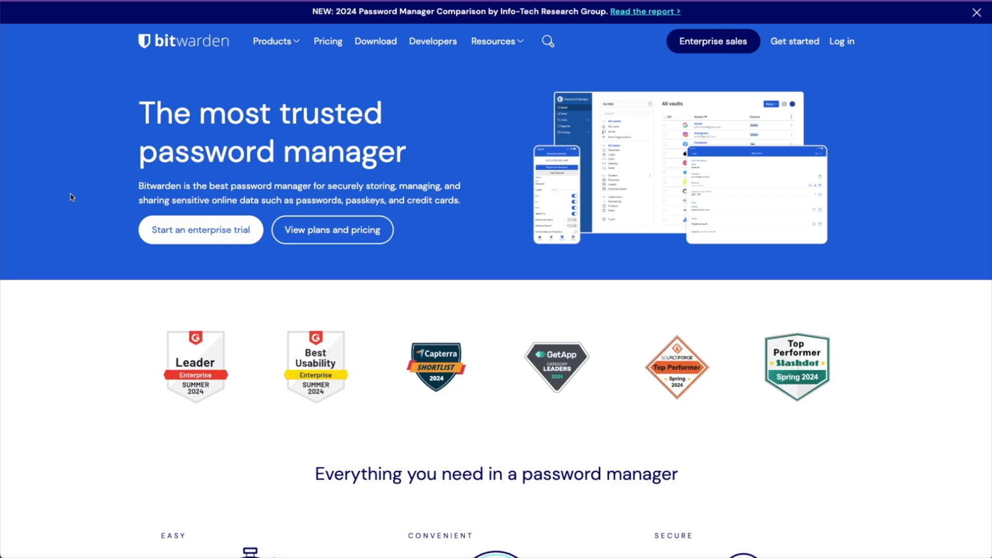
- Scroll to Bitwarden's pricing section and start the Families 7-day free trial
{"action": "scroll", "coordinate": [71, 197], "scroll_direction": "down", "scroll_amount": 4}
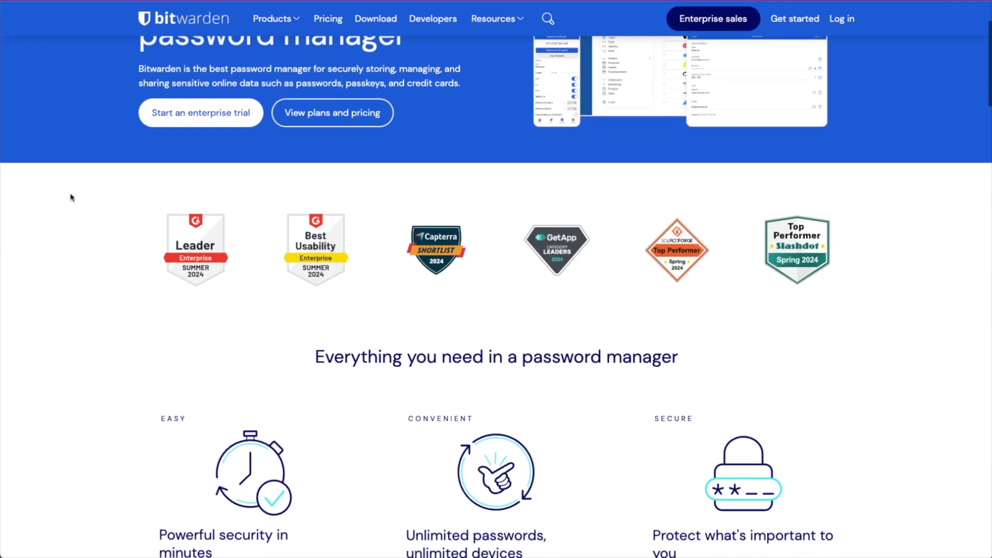
{"action": "scroll", "coordinate": [71, 196], "scroll_direction": "down", "scroll_amount": 5}
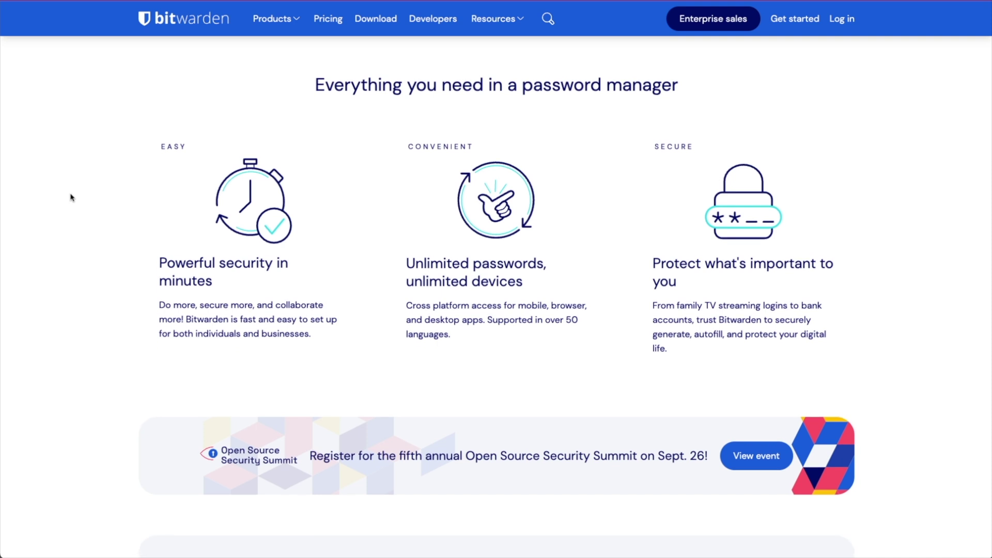
{"action": "scroll", "coordinate": [71, 196], "scroll_direction": "down", "scroll_amount": 15}
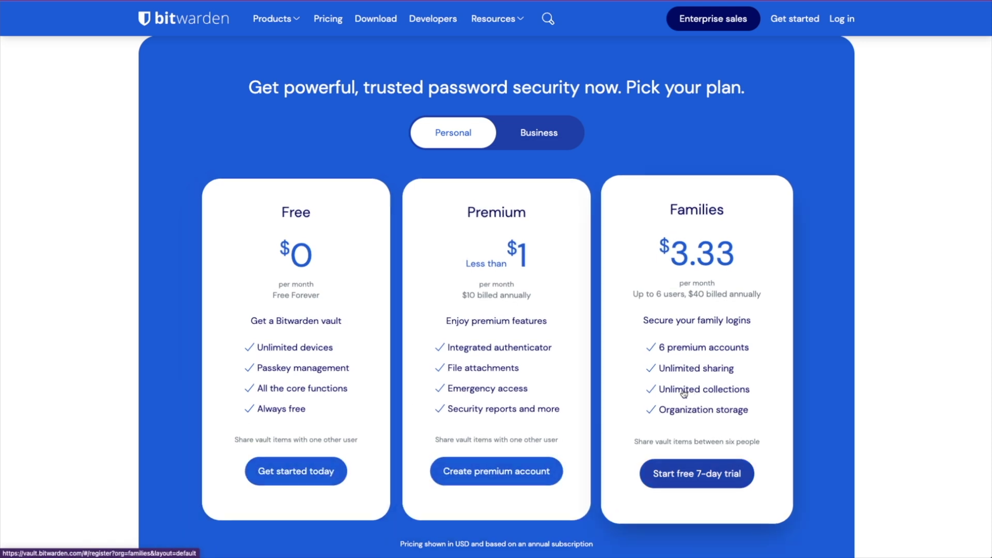
{"action": "left_click", "coordinate": [539, 133]}
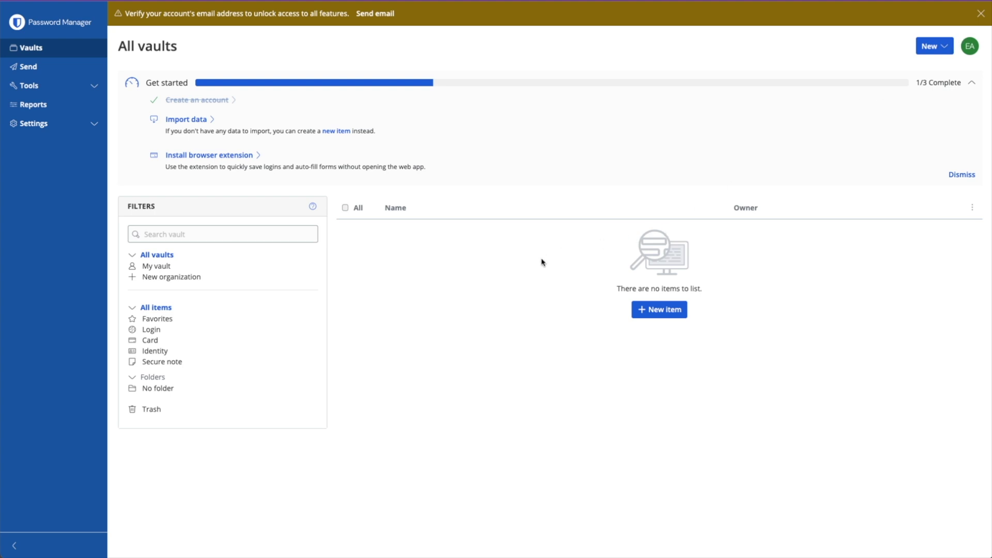
- Visit Send and the Generator, switching between username and password generation
{"action": "left_click", "coordinate": [29, 66]}
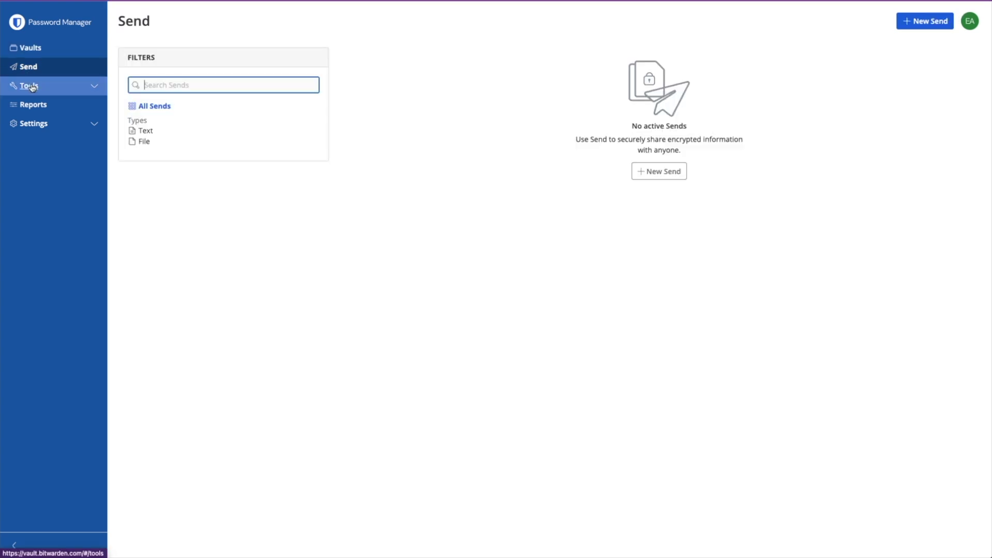
{"action": "left_click", "coordinate": [31, 87]}
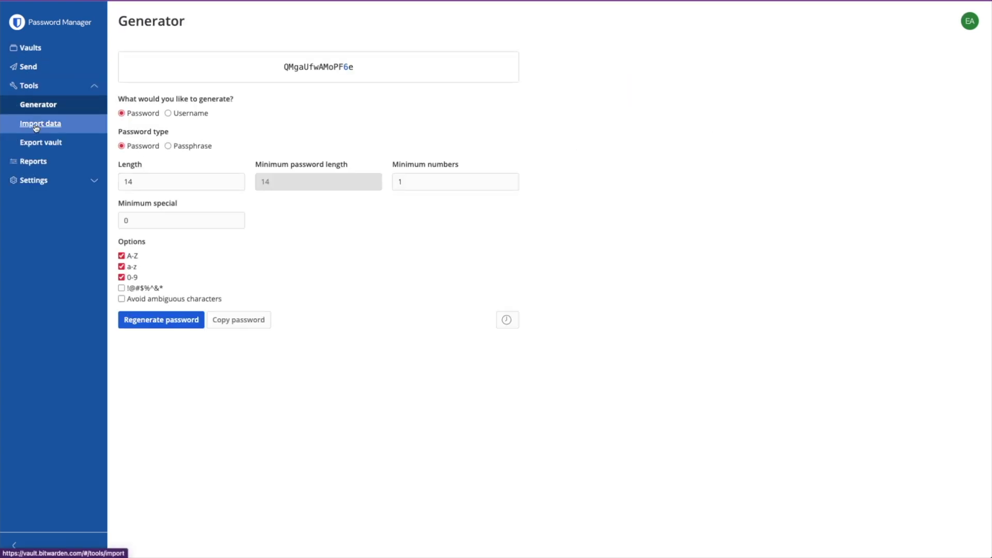
{"action": "left_click", "coordinate": [175, 321]}
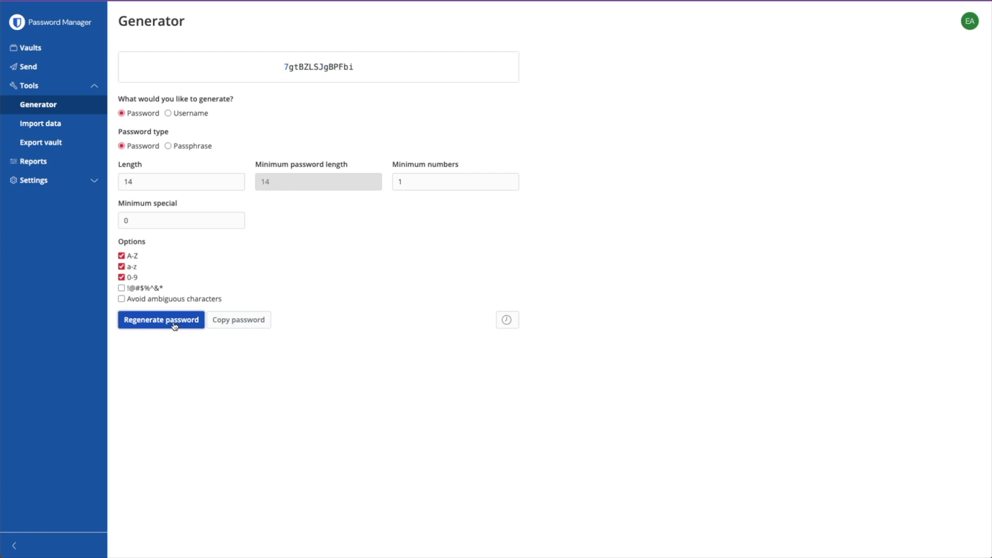
{"action": "left_click", "coordinate": [168, 115]}
{"action": "left_click", "coordinate": [123, 114]}
- Set password length to 25 with special characters, regenerate, and return to Vaults
{"action": "left_click", "coordinate": [145, 181]}
{"action": "key", "text": "BackSpace"}
{"action": "key", "text": "BackSpace"}
{"action": "type", "text": "25"}
{"action": "left_click", "coordinate": [121, 288]}
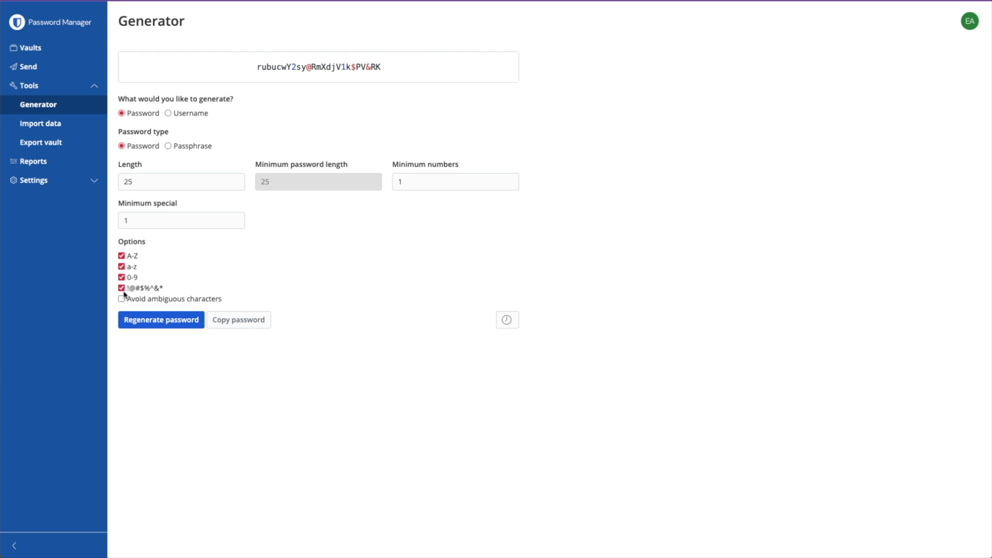
{"action": "left_click", "coordinate": [165, 321]}
{"action": "left_click", "coordinate": [32, 49]}
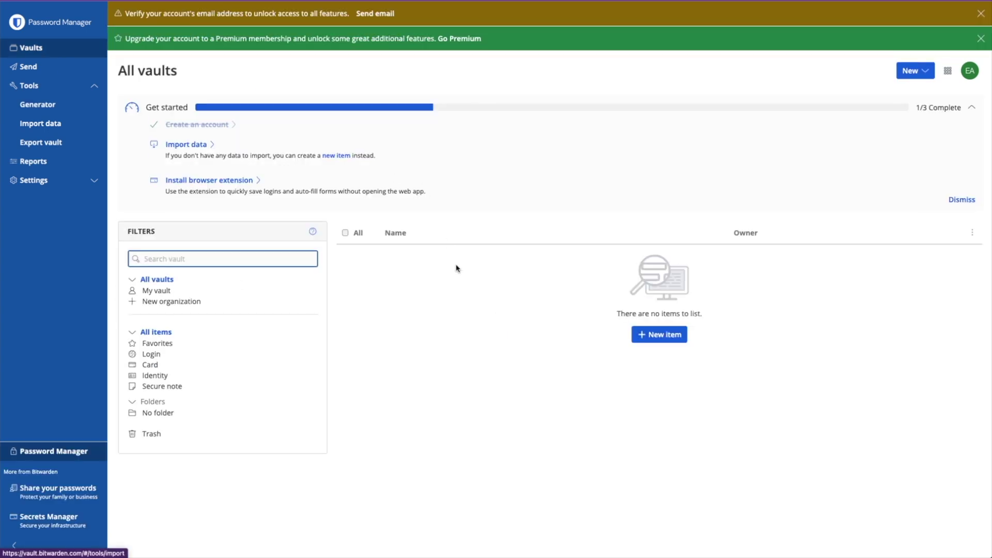
- Create and save a gmail.com login item with its username and password
{"action": "left_click", "coordinate": [645, 334]}
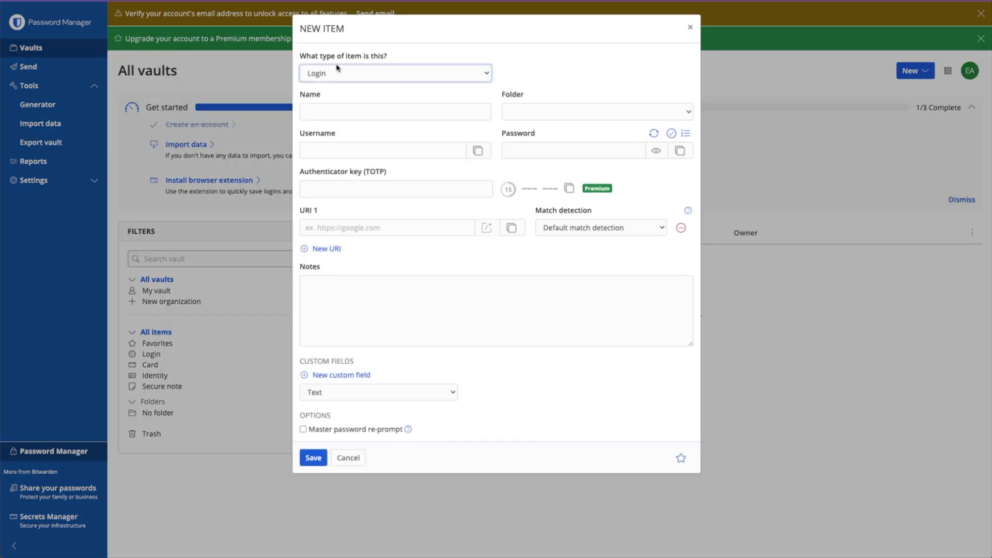
{"action": "left_click", "coordinate": [336, 75]}
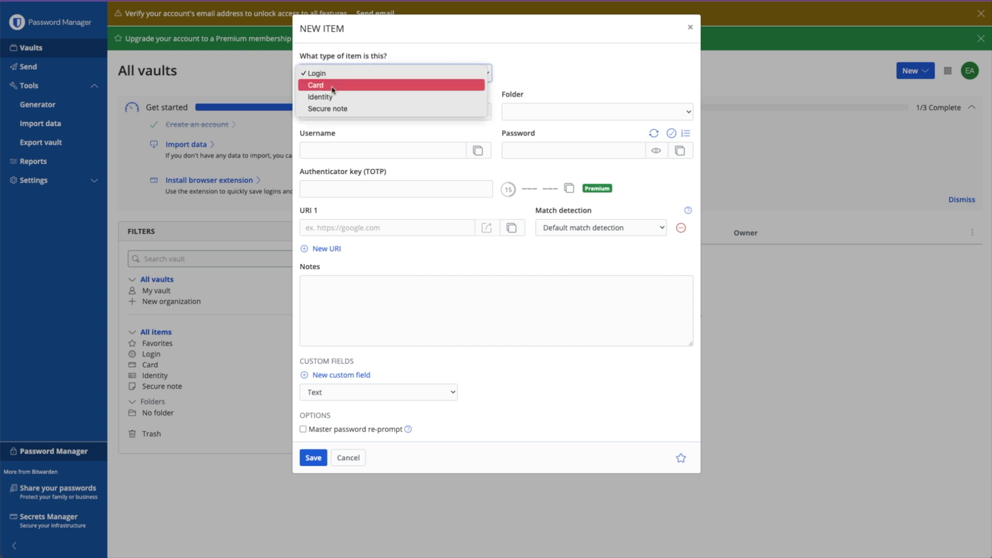
{"action": "left_click", "coordinate": [331, 111]}
{"action": "type", "text": "gmail.com"}
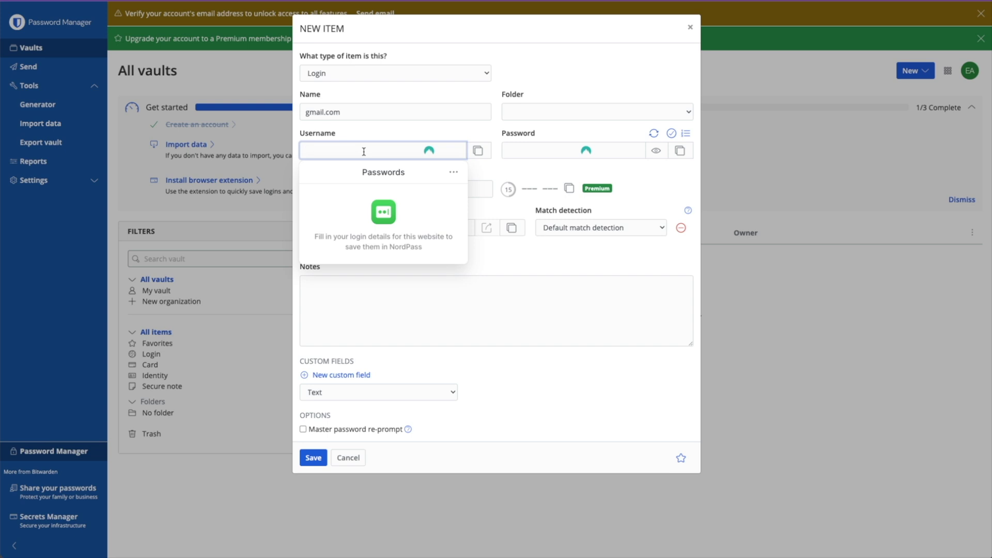
{"action": "type", "text": "ygmailemailaddress"}
{"action": "left_click", "coordinate": [656, 151]}
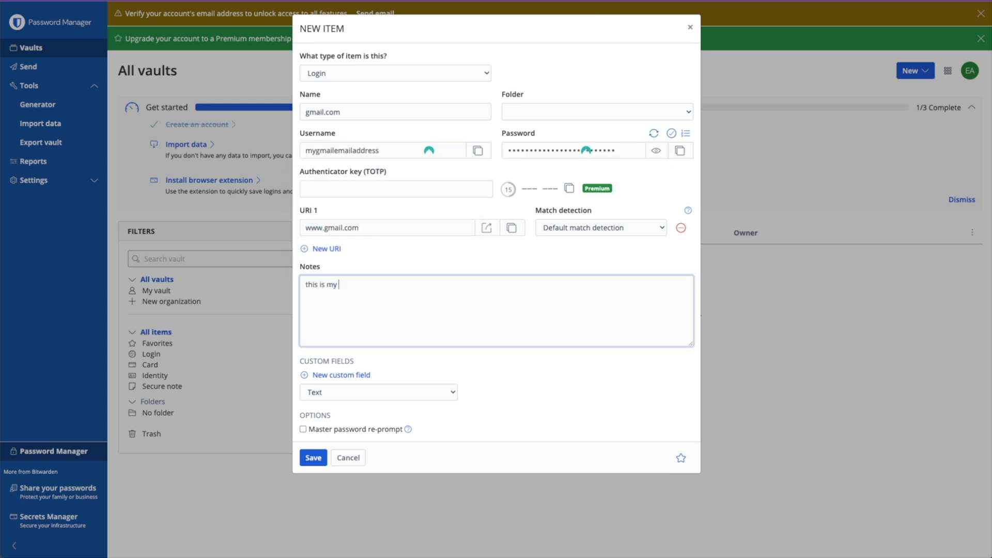
{"action": "left_click", "coordinate": [313, 457]}
- Add and save an icloud.com login with its username and generated password
{"action": "left_click", "coordinate": [912, 72]}
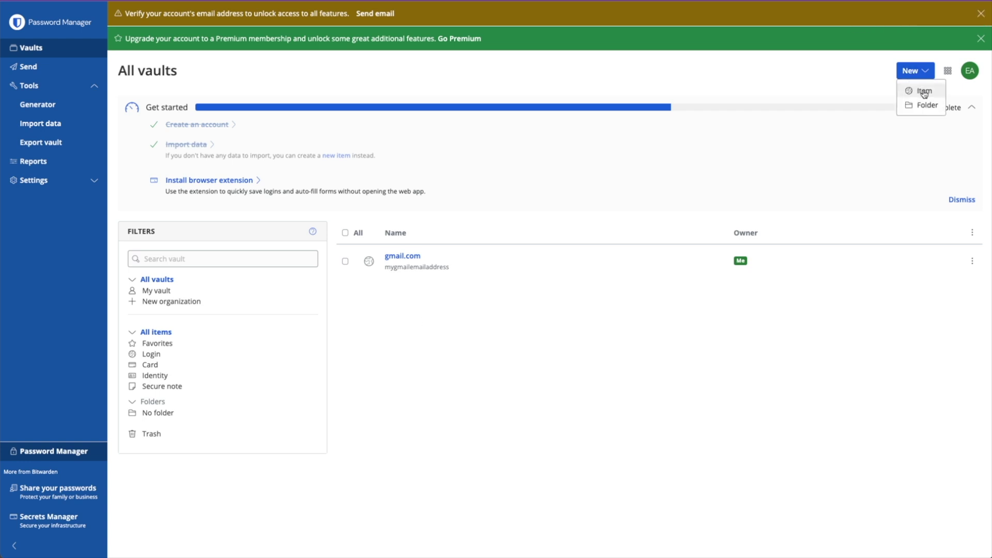
{"action": "left_click", "coordinate": [923, 92]}
{"action": "left_click", "coordinate": [361, 112]}
{"action": "type", "text": "icloud.com"}
{"action": "left_click", "coordinate": [362, 151]}
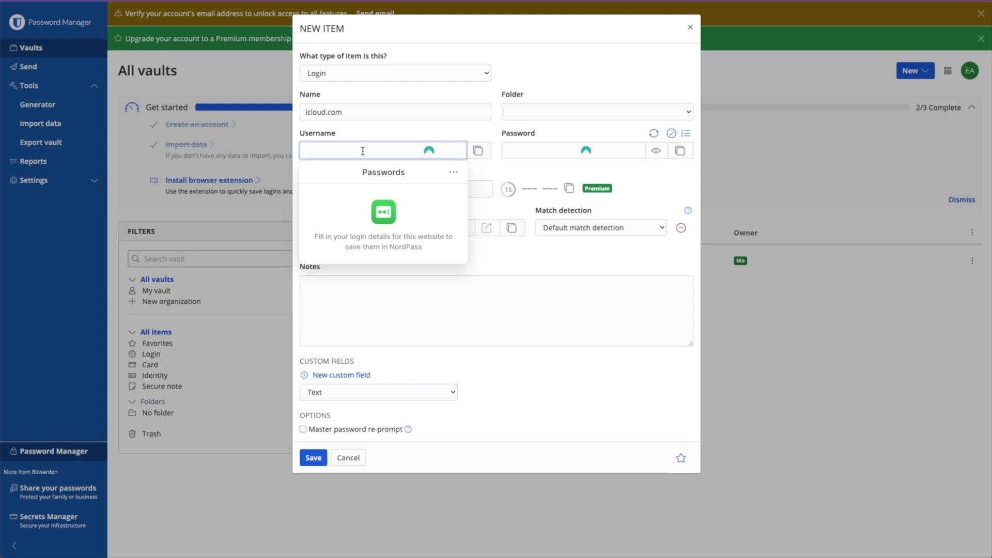
{"action": "type", "text": "myicloudusername"}
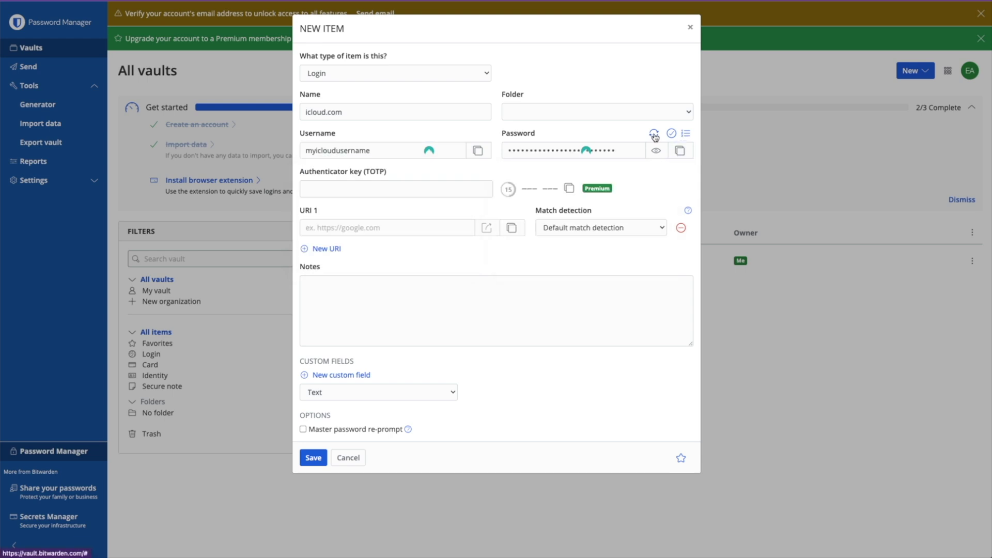
{"action": "left_click", "coordinate": [655, 150]}
{"action": "key", "text": "Return"}
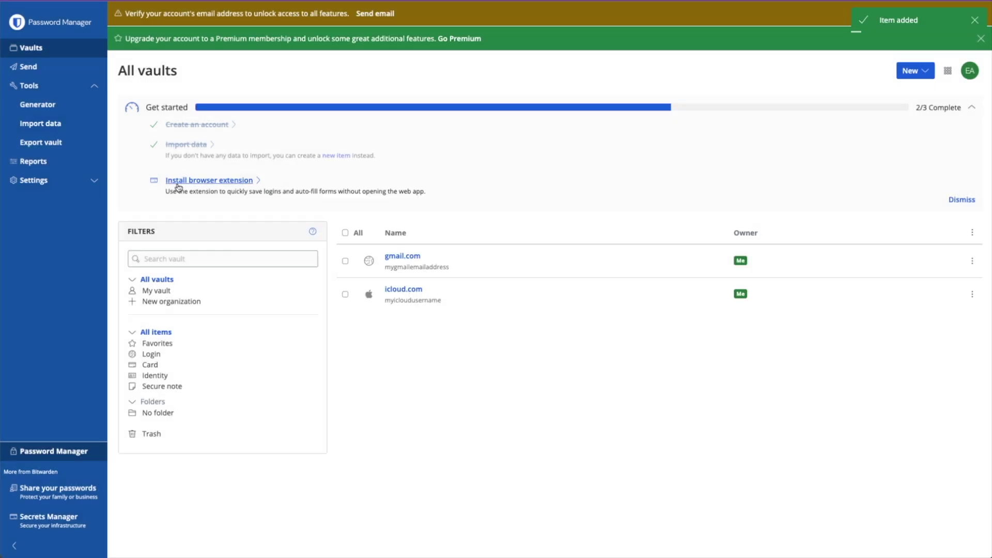
{"action": "left_click", "coordinate": [236, 180]}
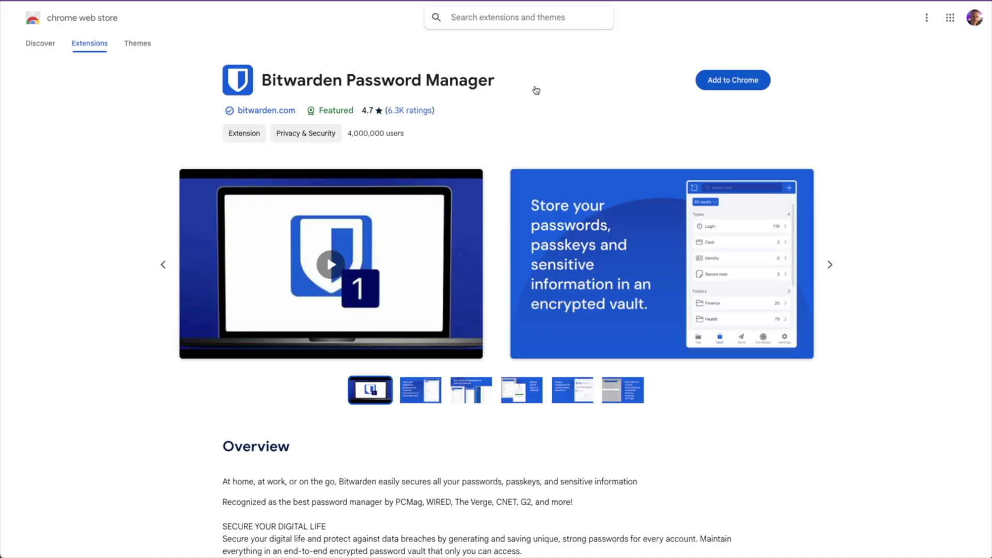
- Add the Bitwarden Password Manager extension to Chrome and check the extensions menu
{"action": "left_click", "coordinate": [754, 87]}
{"action": "left_click", "coordinate": [571, 287]}
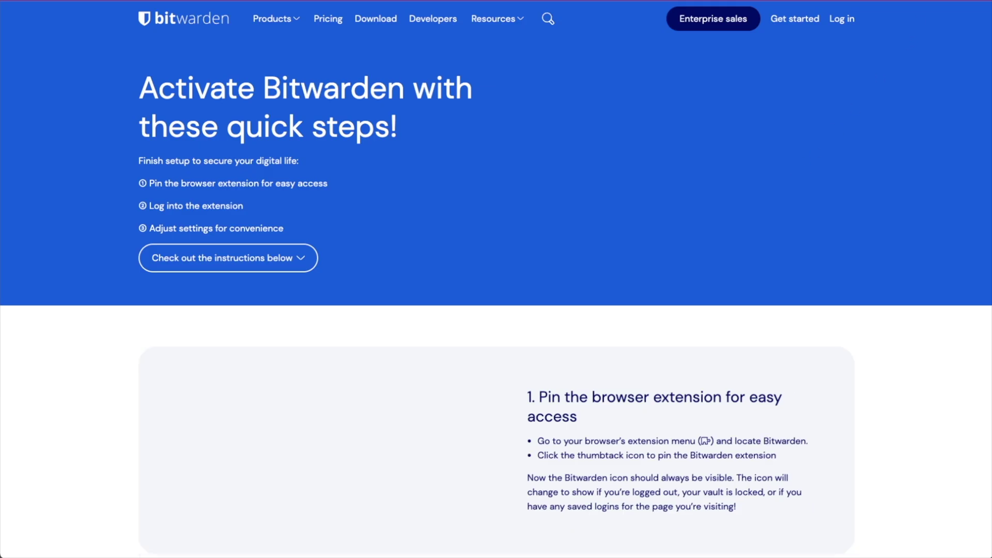
{"action": "left_click", "coordinate": [872, 1]}
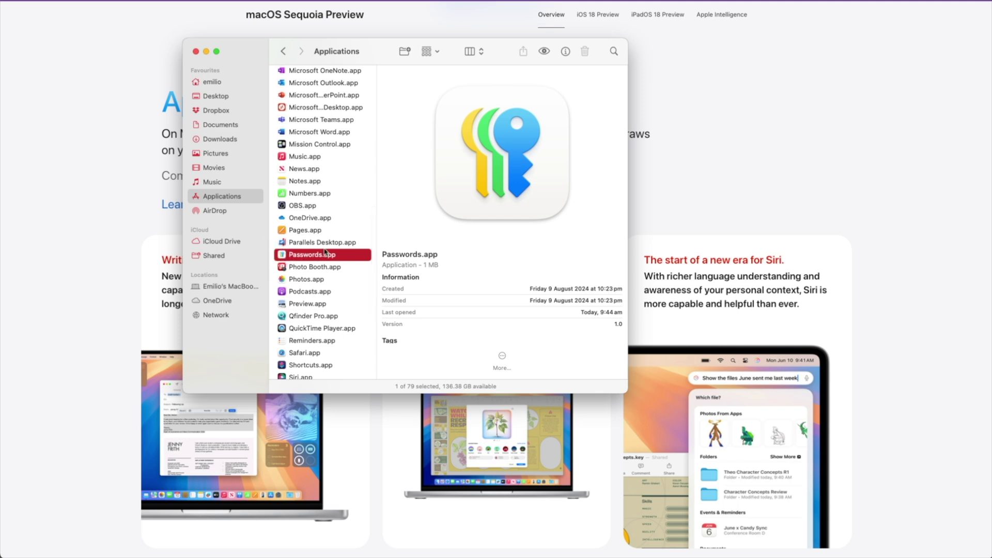
- Open Passwords, view Codes and All, then start and cancel a code setup on coffee.com
{"action": "key", "text": "super+o"}
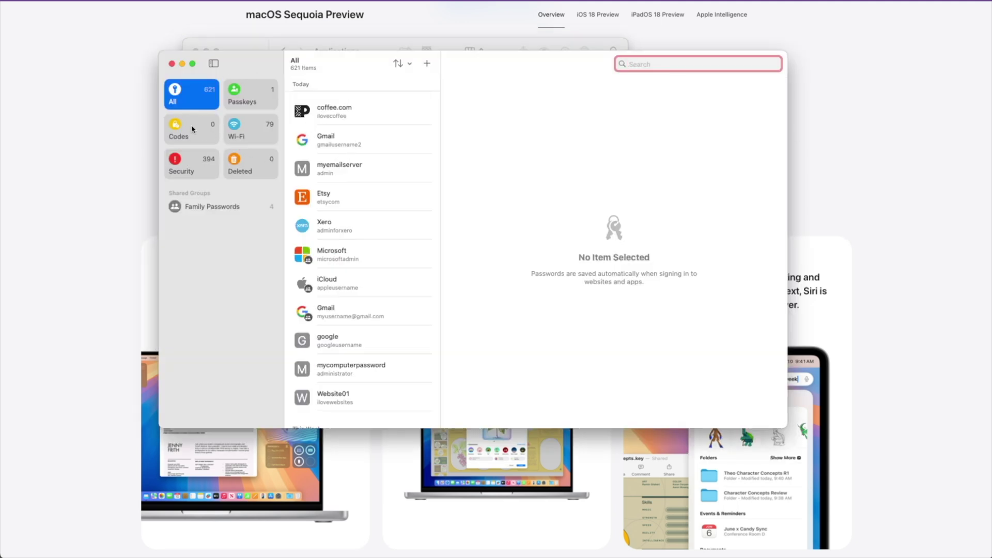
{"action": "left_click", "coordinate": [187, 128]}
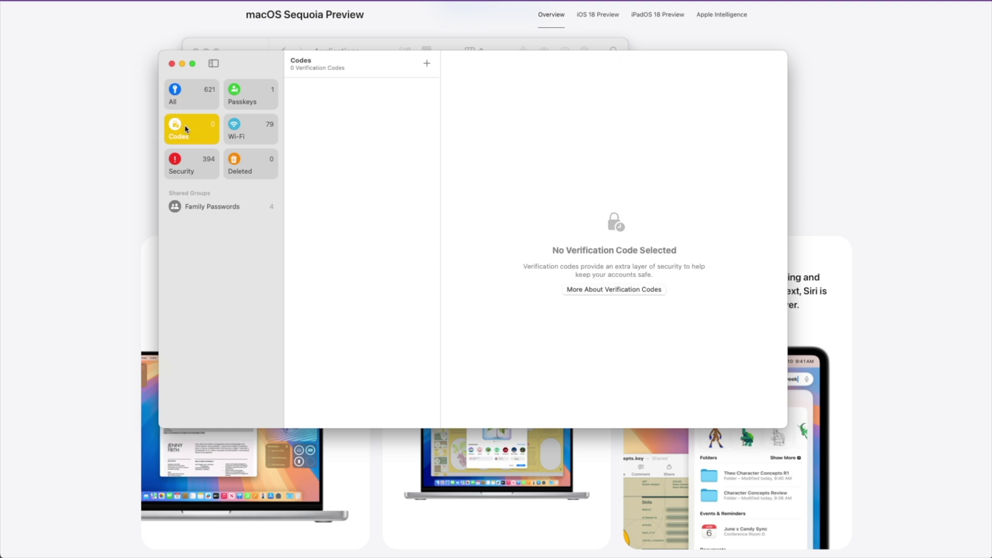
{"action": "left_click", "coordinate": [191, 99]}
{"action": "left_click", "coordinate": [337, 111]}
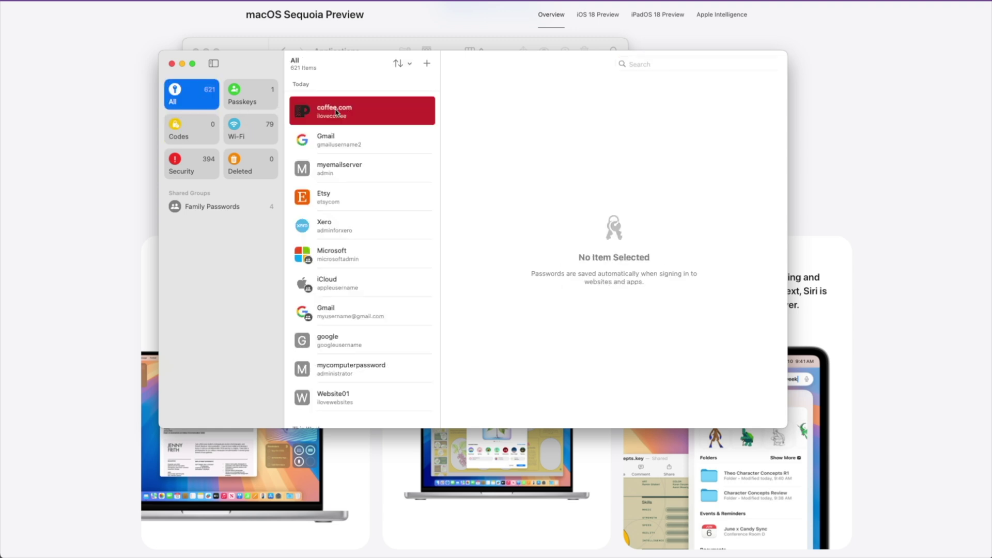
{"action": "left_click", "coordinate": [751, 102]}
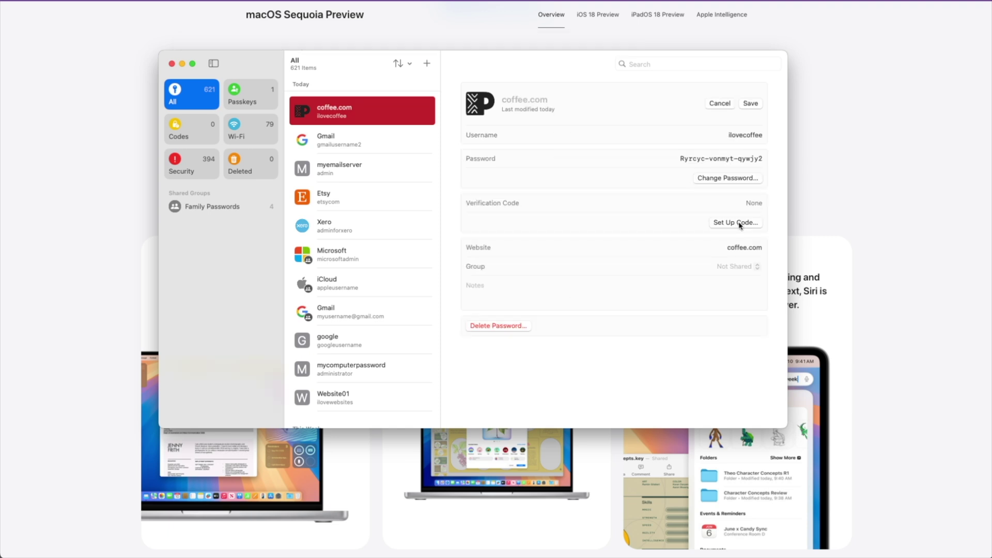
{"action": "left_click", "coordinate": [738, 223]}
{"action": "left_click", "coordinate": [719, 103]}
- View the Gmail, myemailserver and Etsy entries' details
{"action": "left_click", "coordinate": [322, 143]}
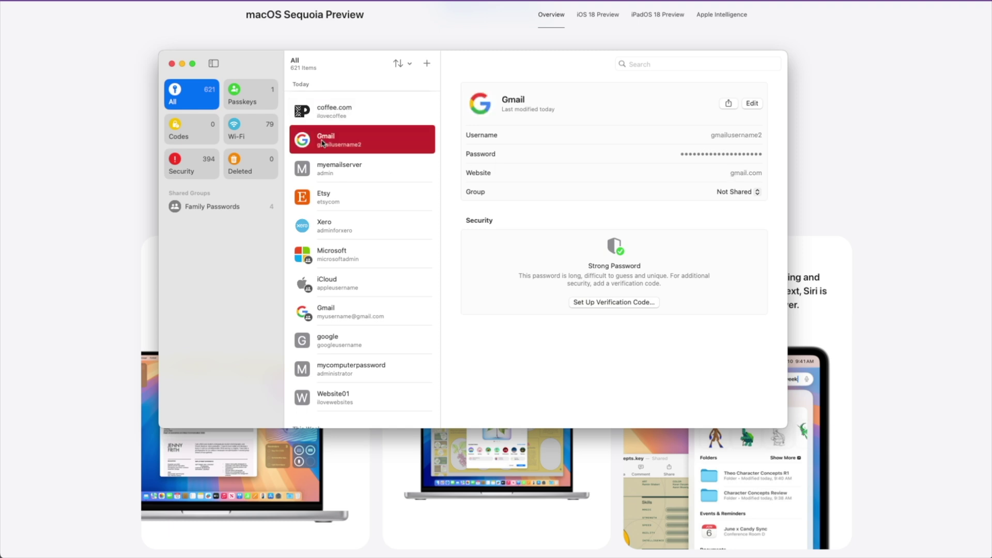
{"action": "left_click", "coordinate": [332, 169]}
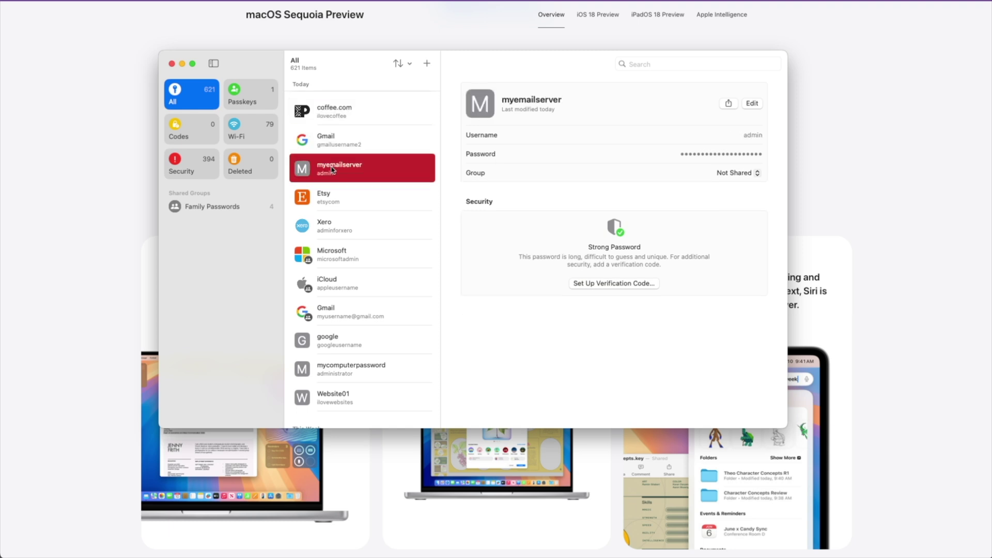
{"action": "left_click", "coordinate": [334, 194]}
{"action": "left_click", "coordinate": [427, 63]}
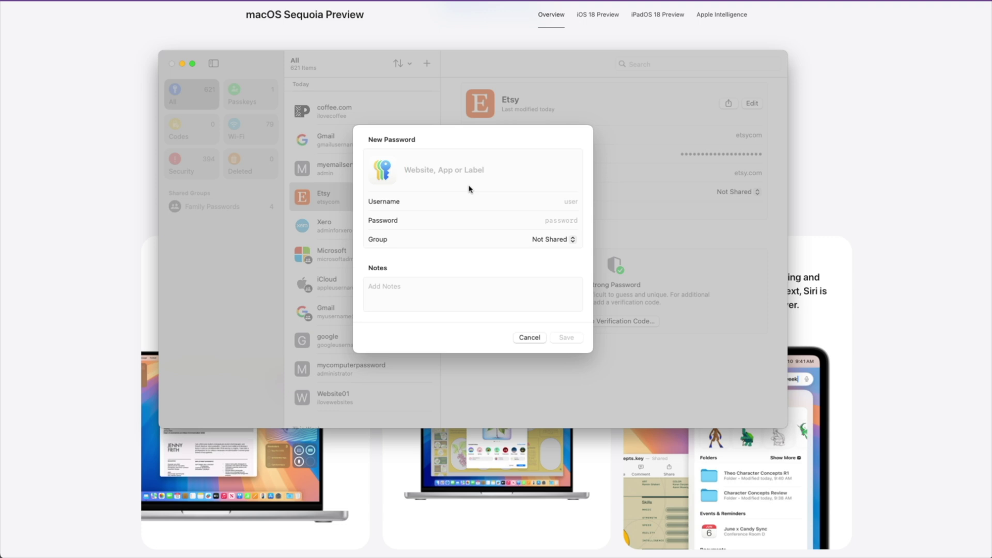
- Enter gmail.com, its username, and a suggested password without special characters
{"action": "type", "text": "gmail.com"}
{"action": "left_click", "coordinate": [485, 208]}
{"action": "type", "text": "hardusername123"}
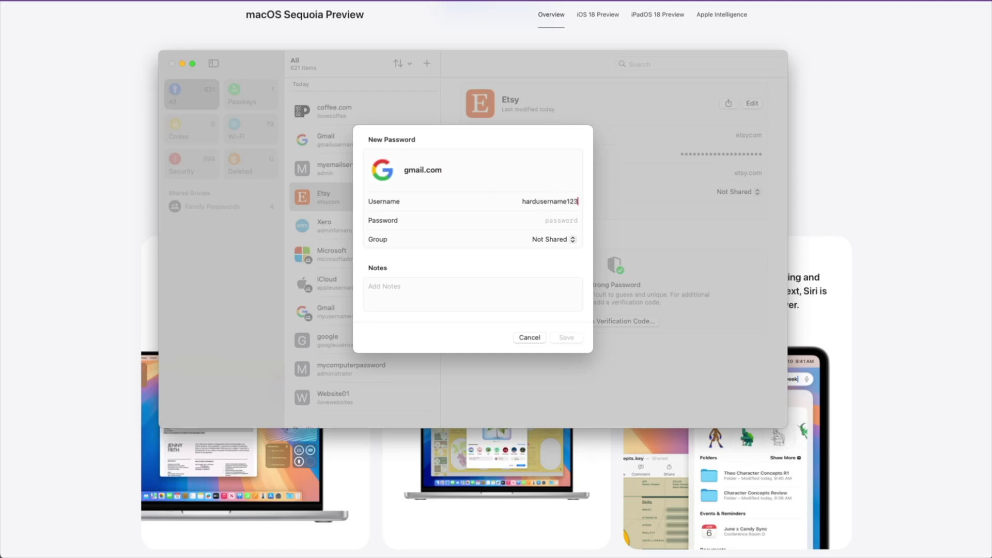
{"action": "left_click", "coordinate": [541, 217]}
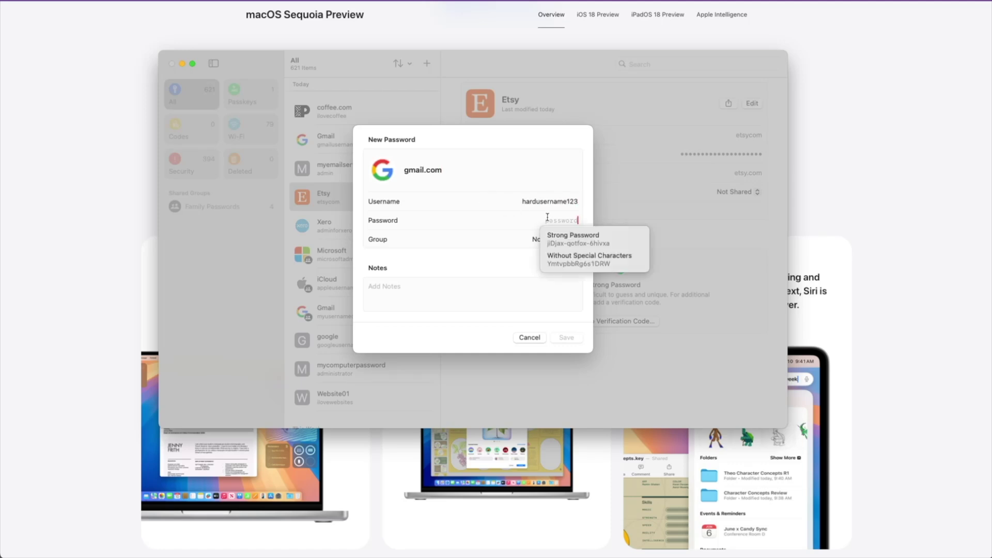
{"action": "left_click", "coordinate": [568, 261]}
- Keep the entry Not Shared, add the note 'my gmail password', save, and begin editing it
{"action": "left_click", "coordinate": [547, 242]}
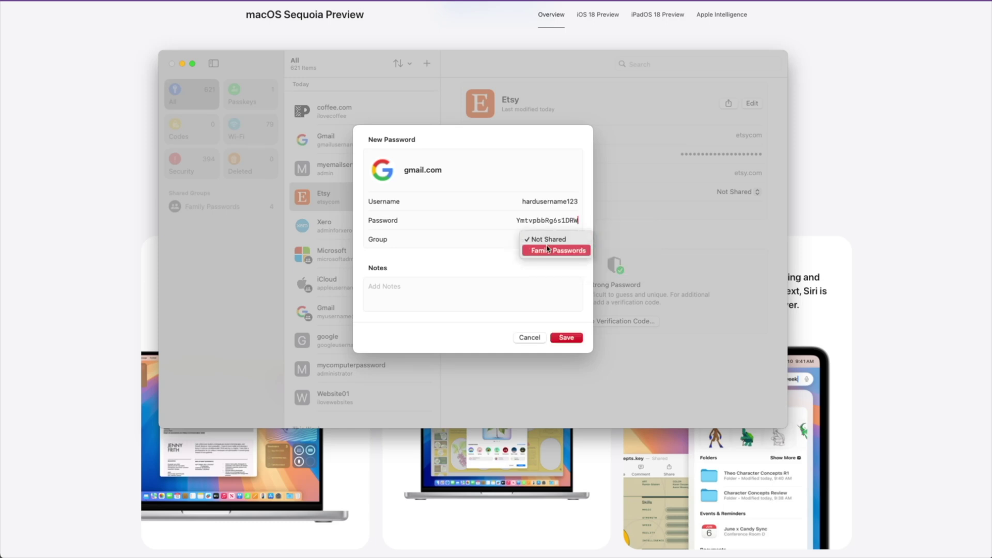
{"action": "left_click", "coordinate": [443, 299]}
{"action": "type", "text": "my "}
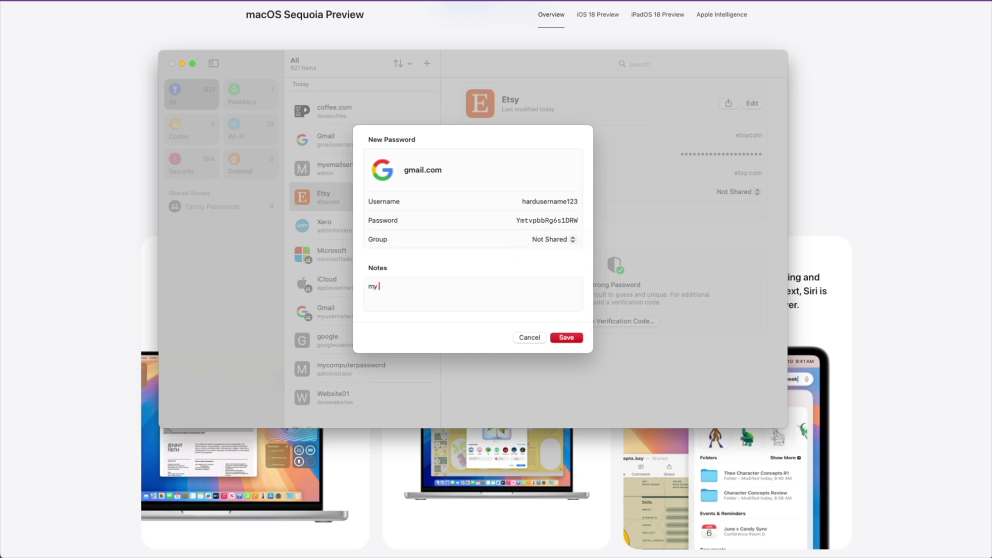
{"action": "type", "text": "gmail password"}
{"action": "left_click", "coordinate": [566, 338]}
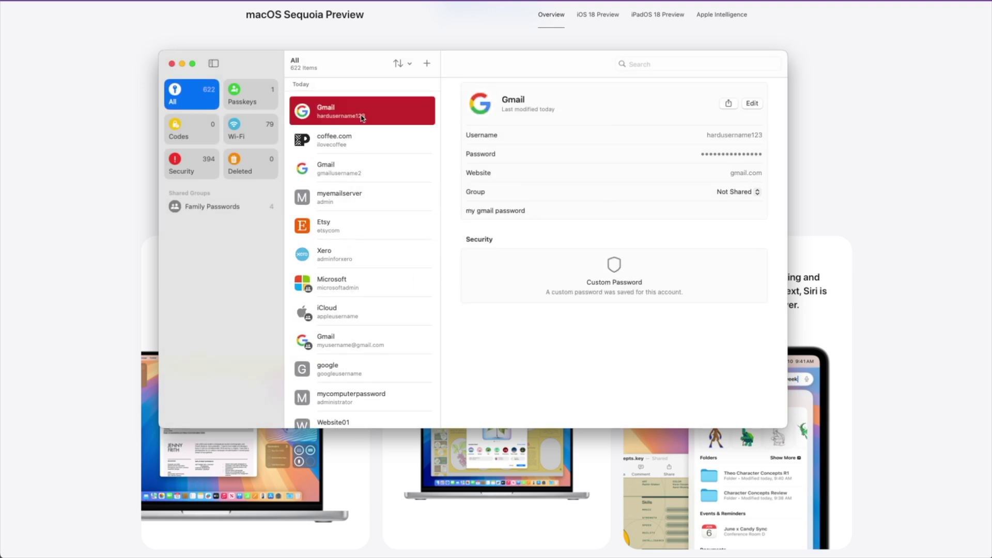
{"action": "left_click", "coordinate": [752, 103]}
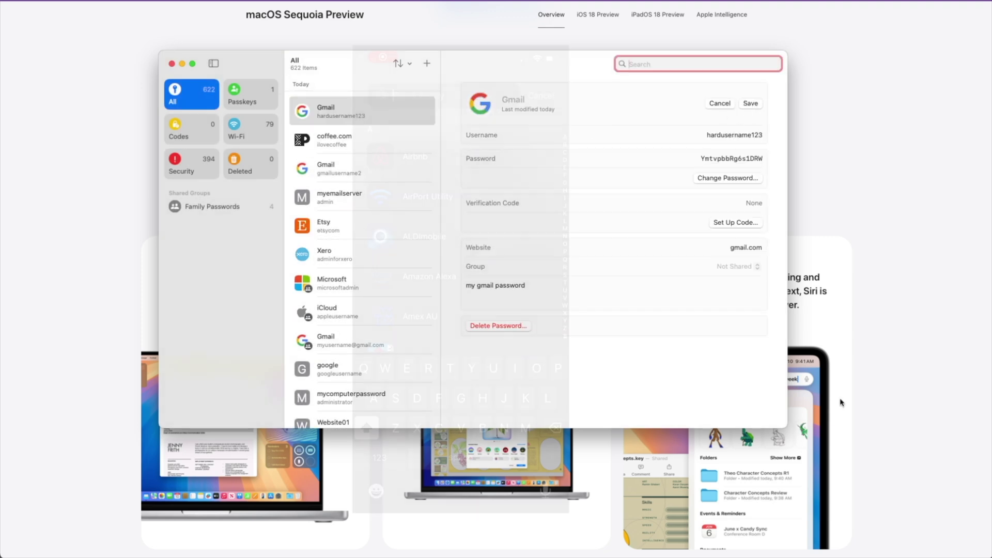
{"action": "type", "text": "Pass"}
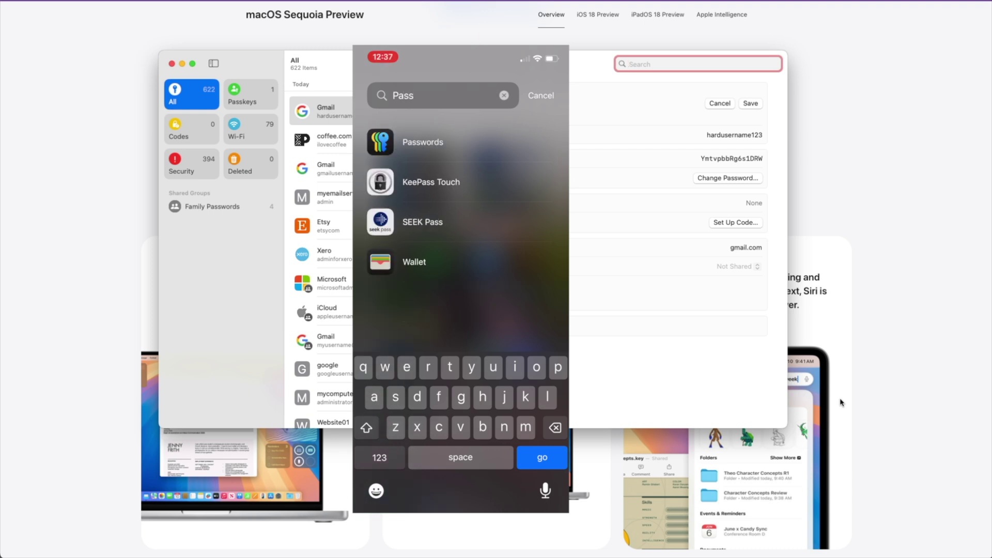